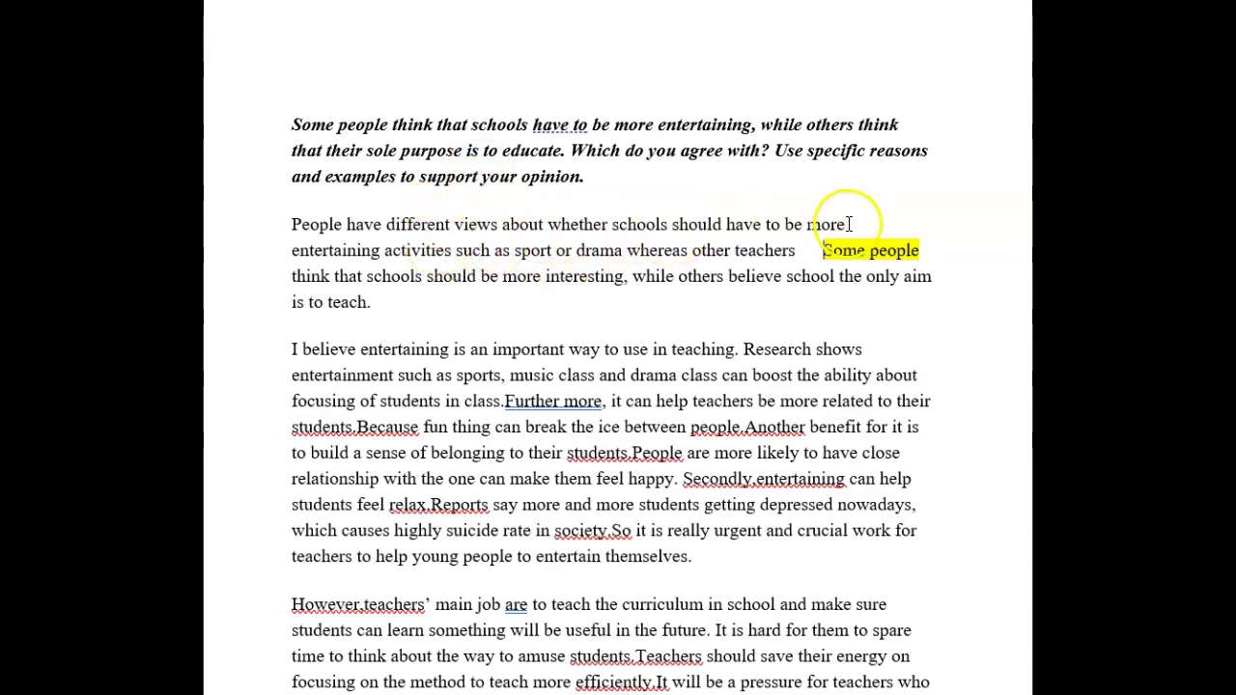
Step: Replace the word 'be' with 'include' in the introduction
{"action": "left_click", "coordinate": [802, 223]}
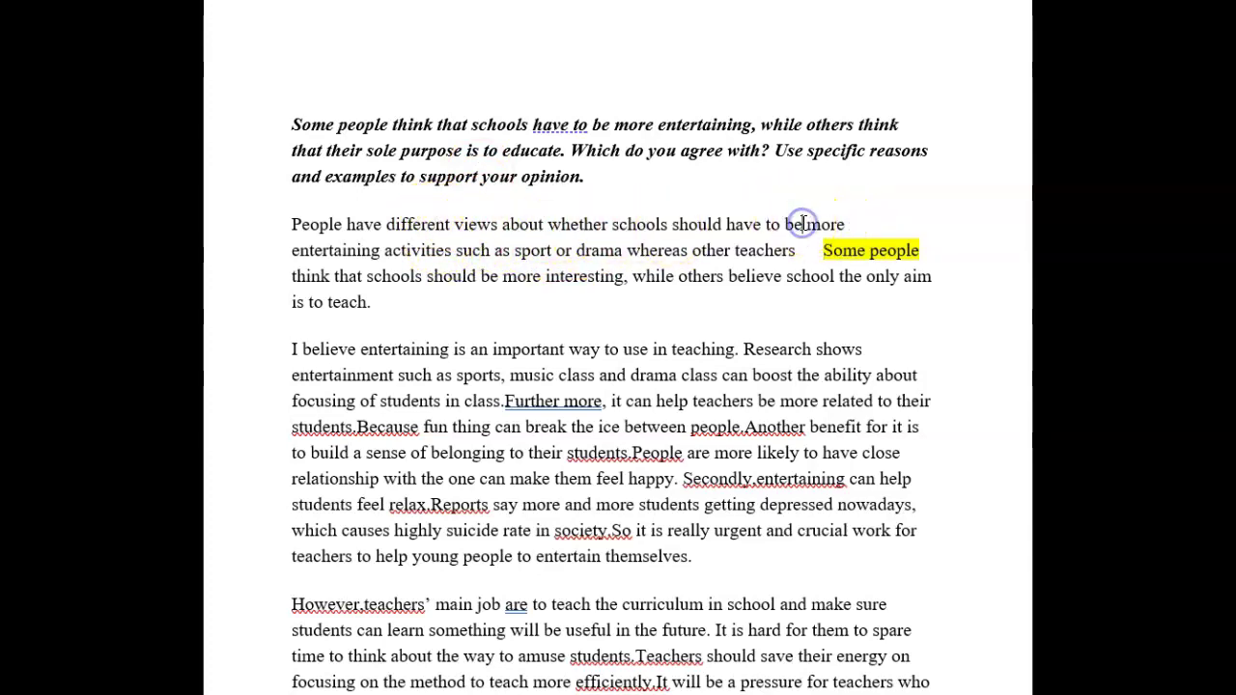
{"action": "key", "text": "BackSpace"}
{"action": "key", "text": "BackSpace"}
{"action": "type", "text": "include"}
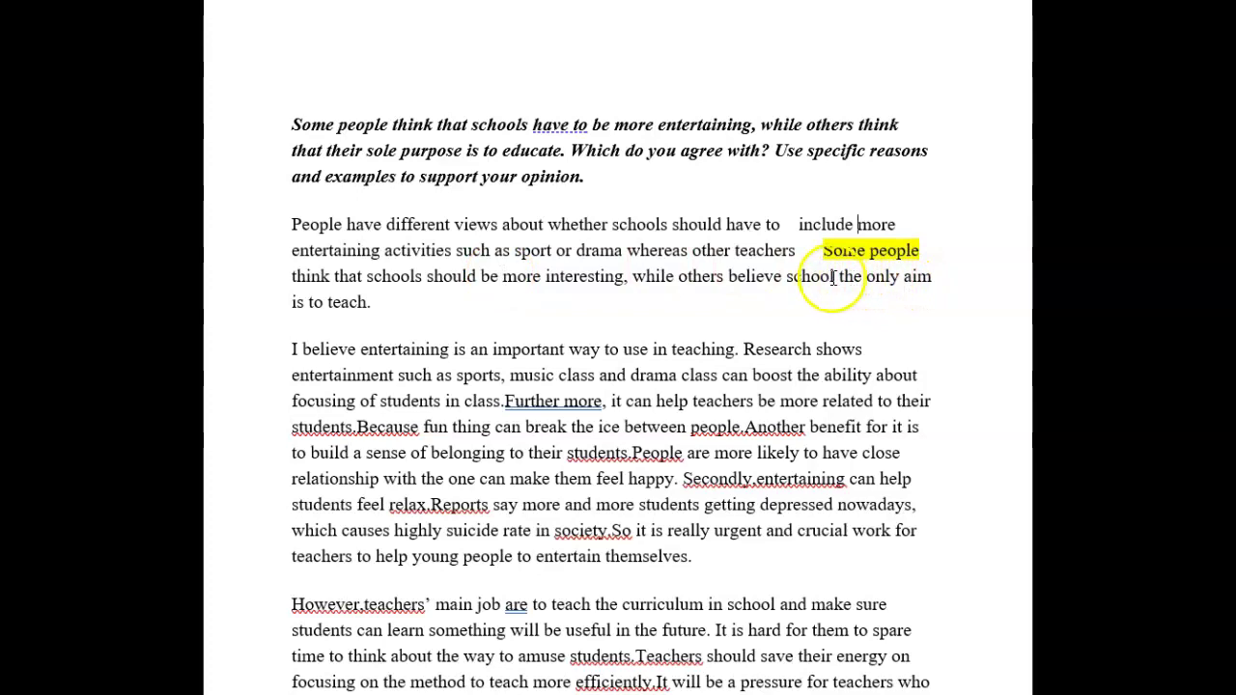
Step: Highlight the clause from 'should' to 'school' in yellow, then move to after 'exams.'
{"action": "left_click_drag", "start_coordinate": [832, 277], "coordinate": [465, 277]}
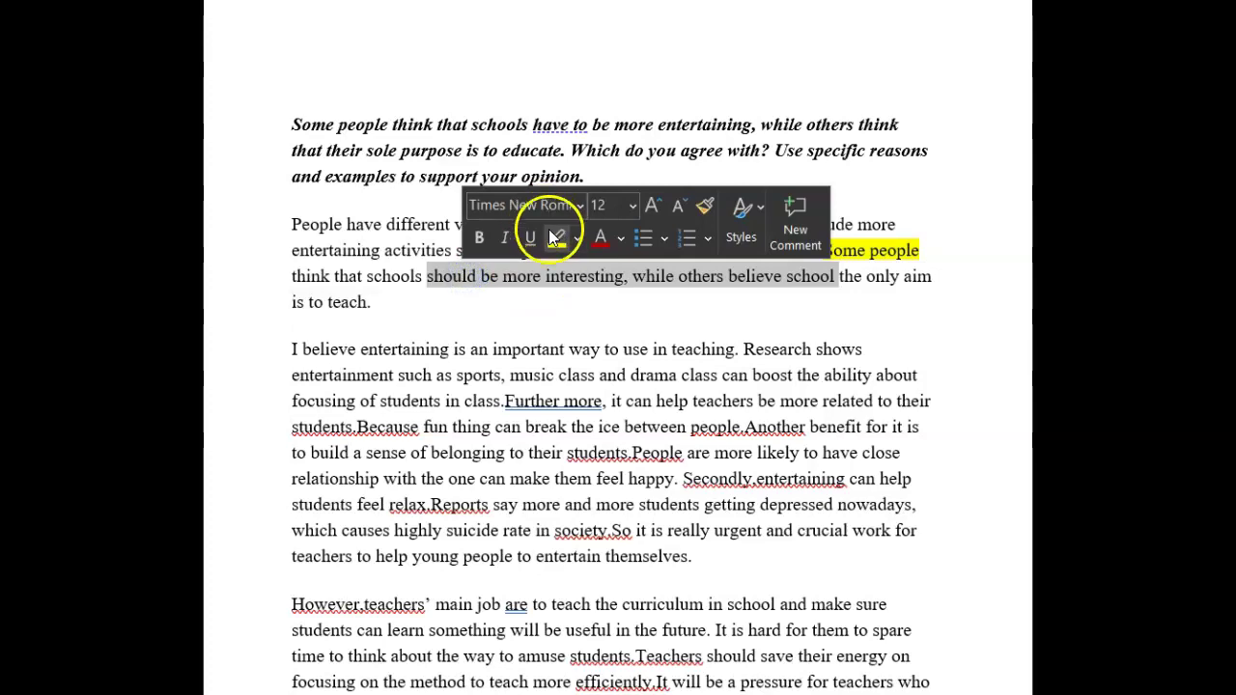
{"action": "left_click", "coordinate": [555, 238]}
{"action": "left_click", "coordinate": [388, 298]}
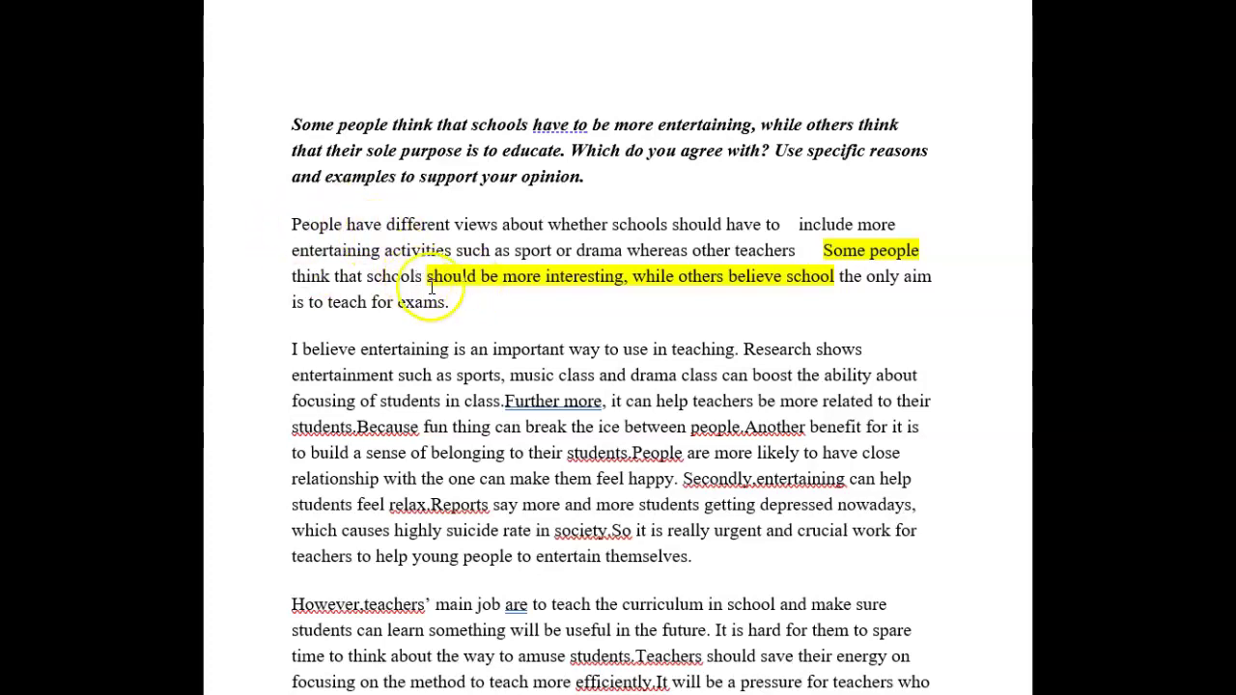
{"action": "left_click", "coordinate": [462, 300]}
Step: Add the note 'OPINION… this essay will discuss these key ideas …' after 'exams.'
{"action": "type", "text": "O"}
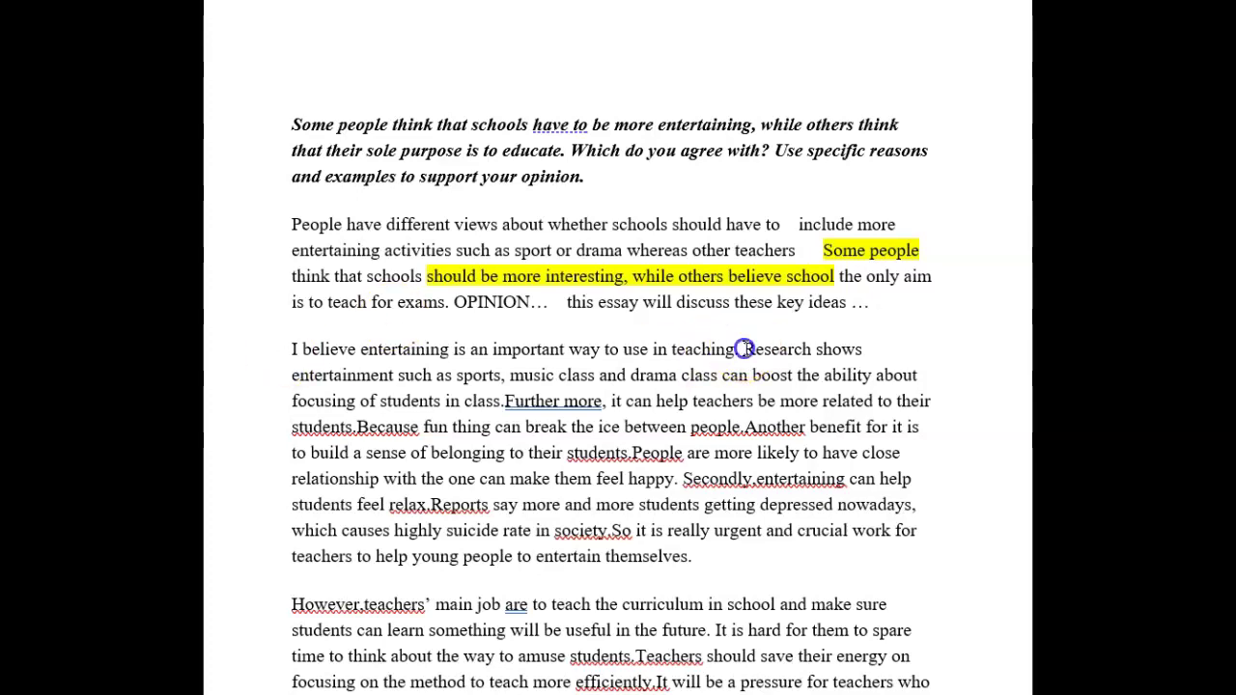
{"action": "left_click_drag", "start_coordinate": [744, 349], "coordinate": [291, 349]}
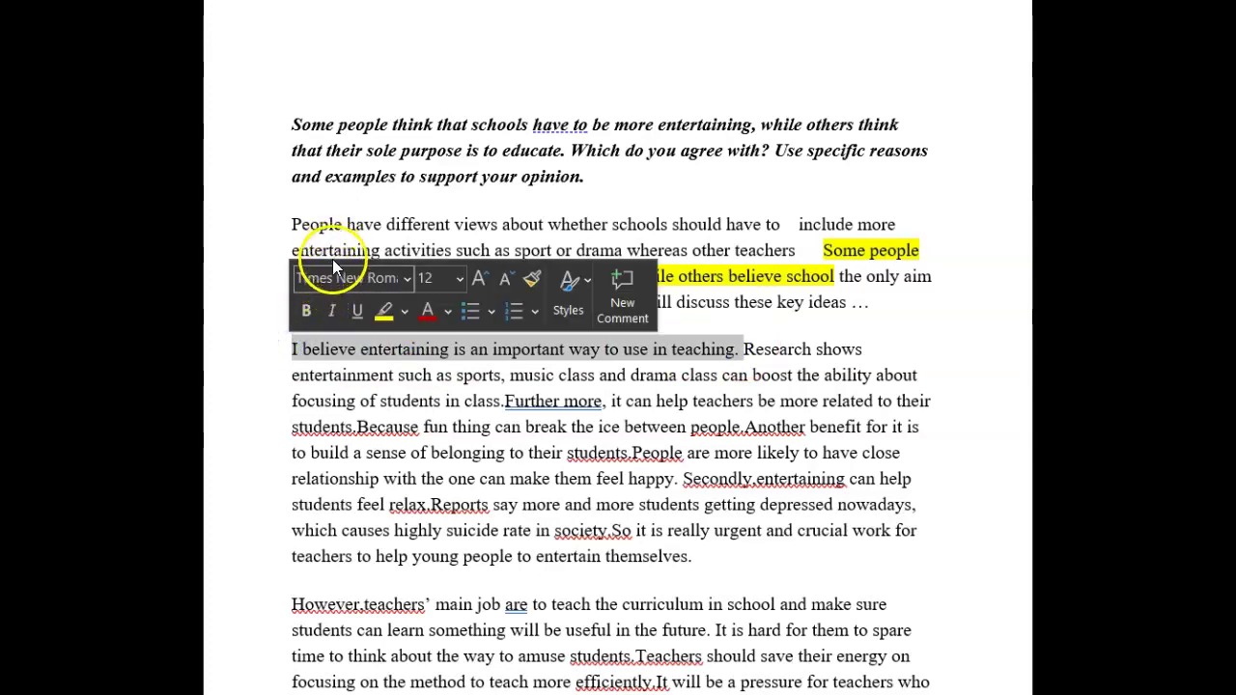
Step: Highlight the opening belief sentence yellow, fix 'drama class', and add the 'WHY???? Because…' note
{"action": "left_click", "coordinate": [384, 315]}
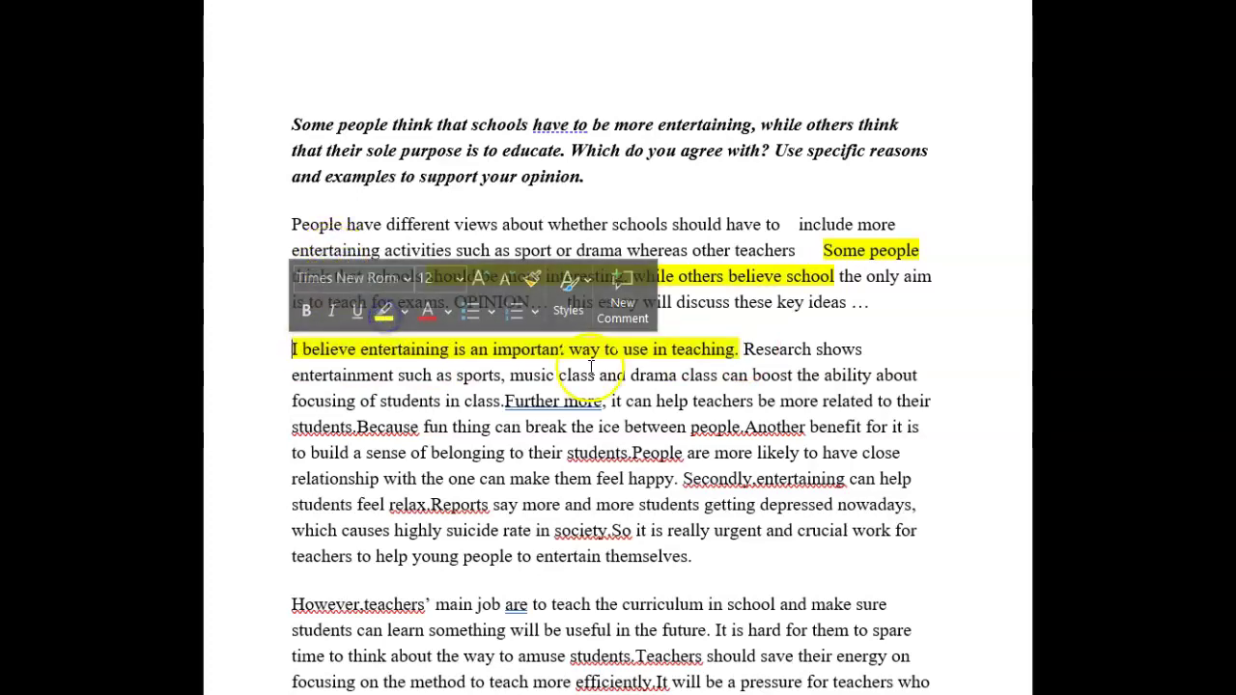
{"action": "left_click", "coordinate": [747, 349]}
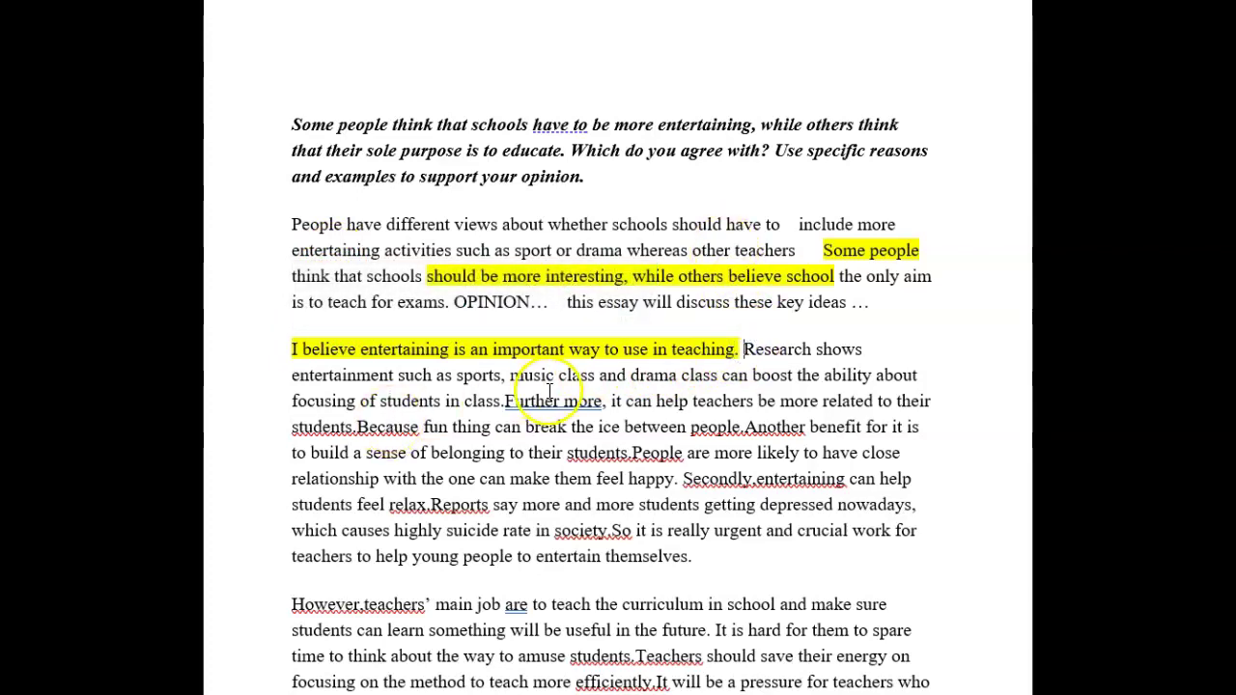
{"action": "left_click", "coordinate": [719, 375]}
{"action": "type", "text": "ents in"}
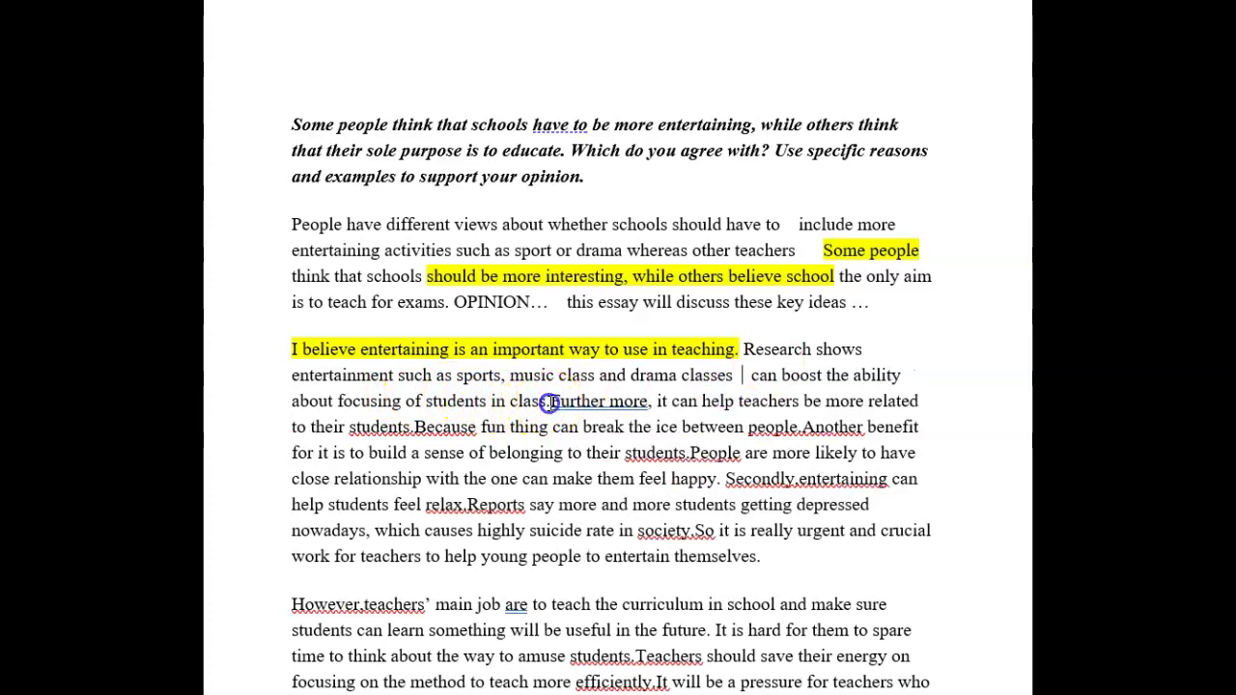
{"action": "type", "text": " class. WHY"}
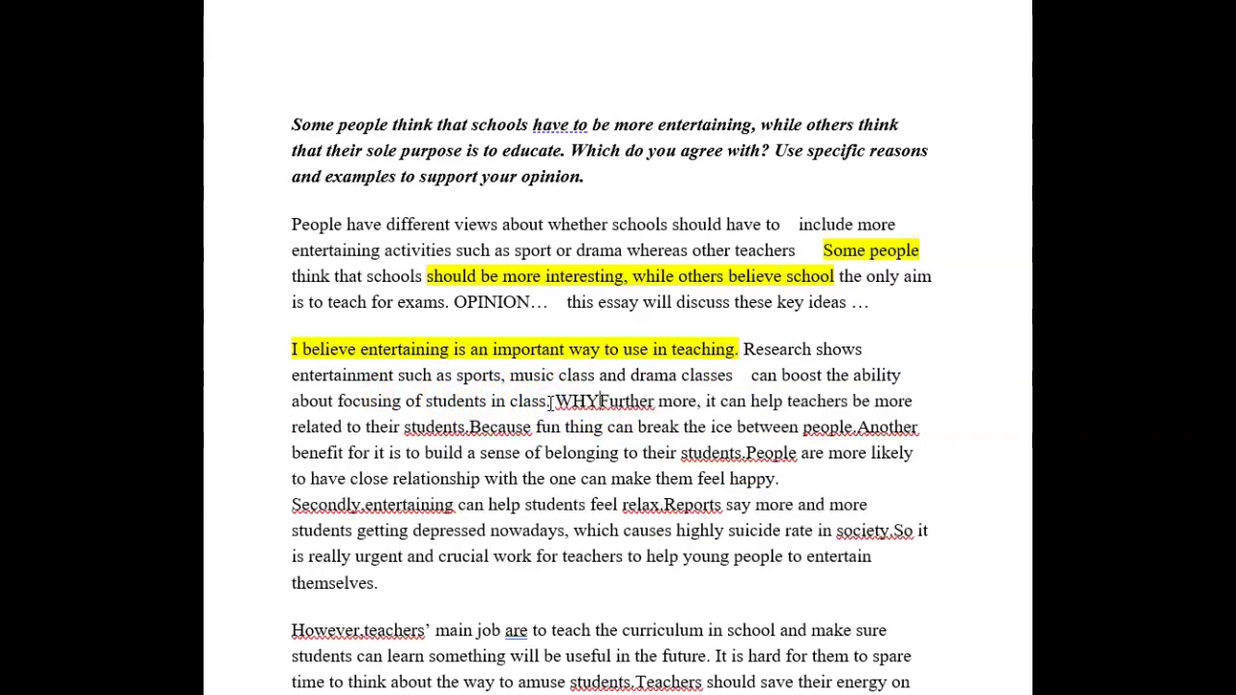
{"action": "type", "text": "????    "}
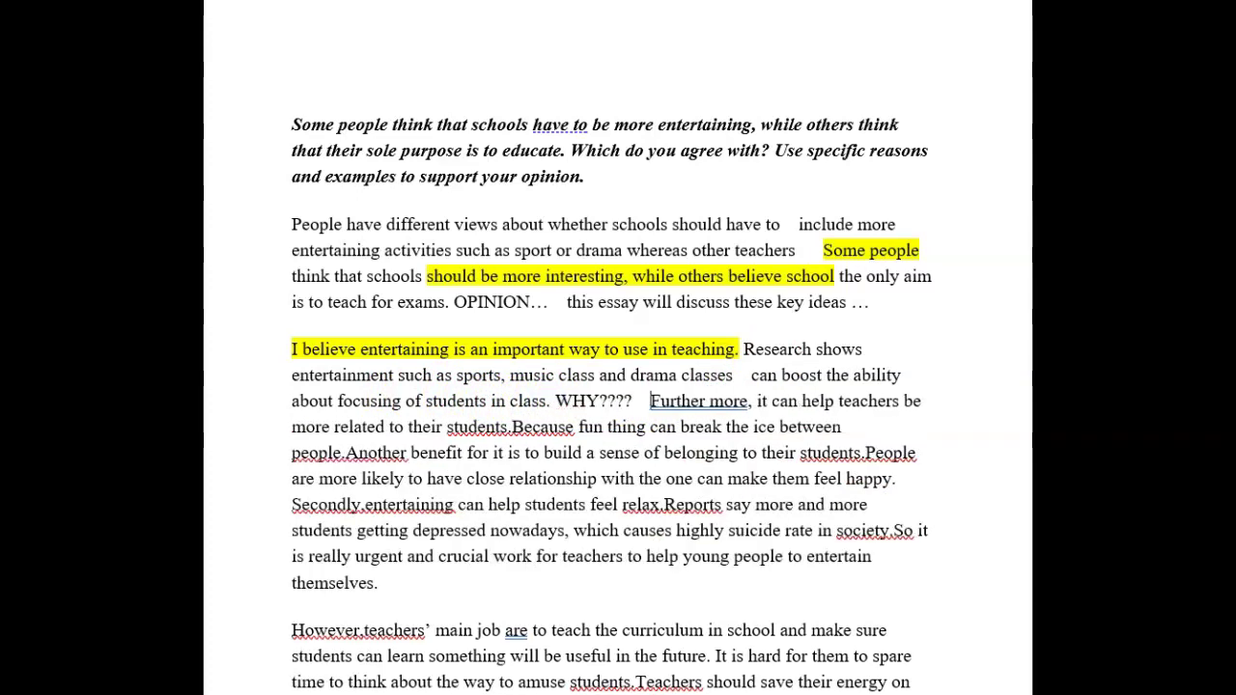
{"action": "type", "text": "Because it all"}
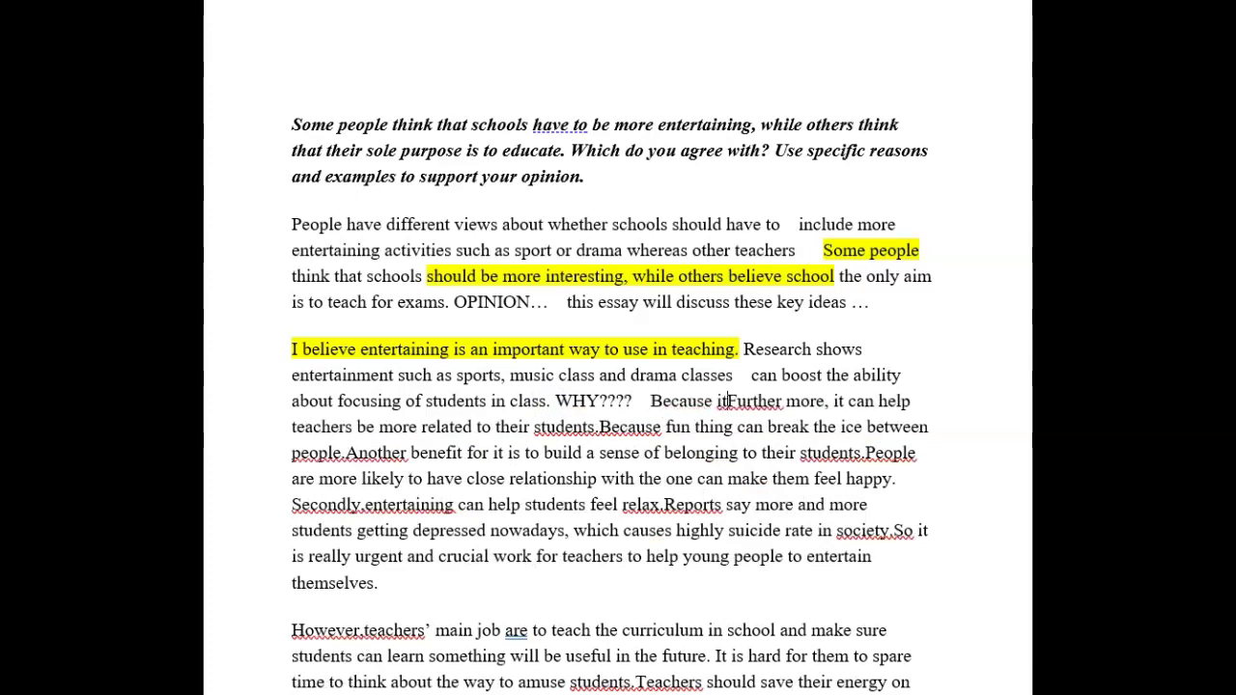
{"action": "type", "text": "ows students"}
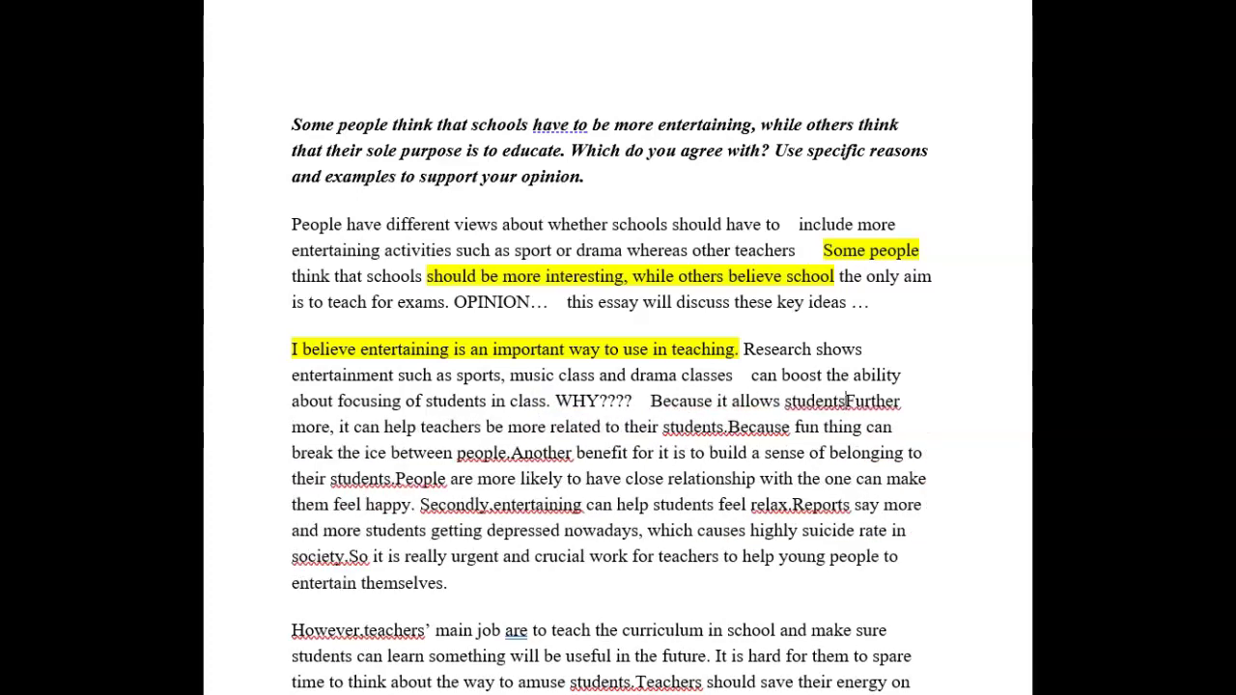
{"action": "type", "text": " to use other skills"}
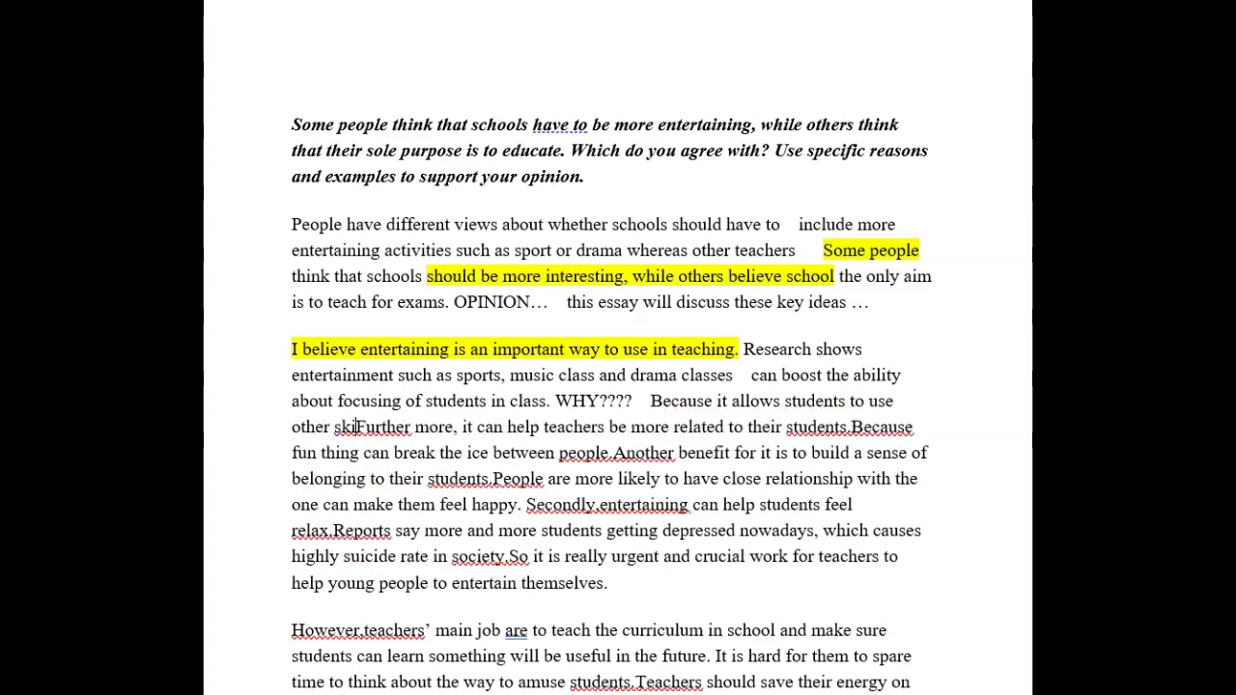
{"action": "type", "text": " and "}
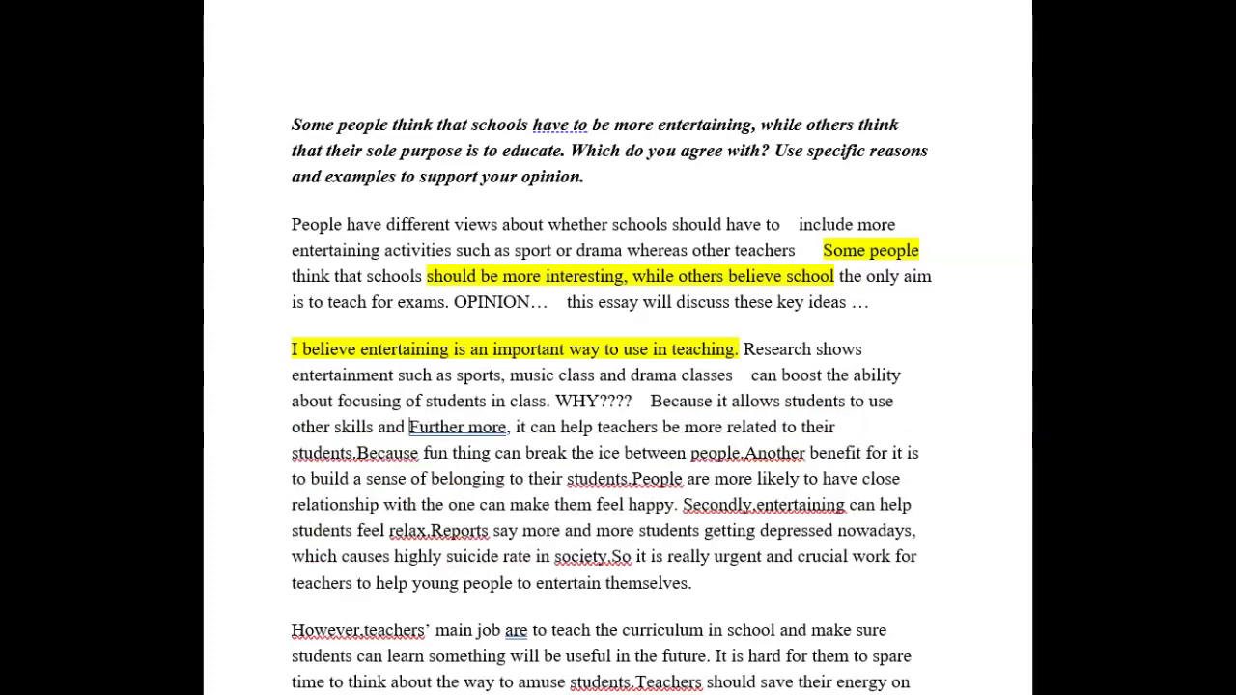
{"action": "type", "text": "reduce stre"}
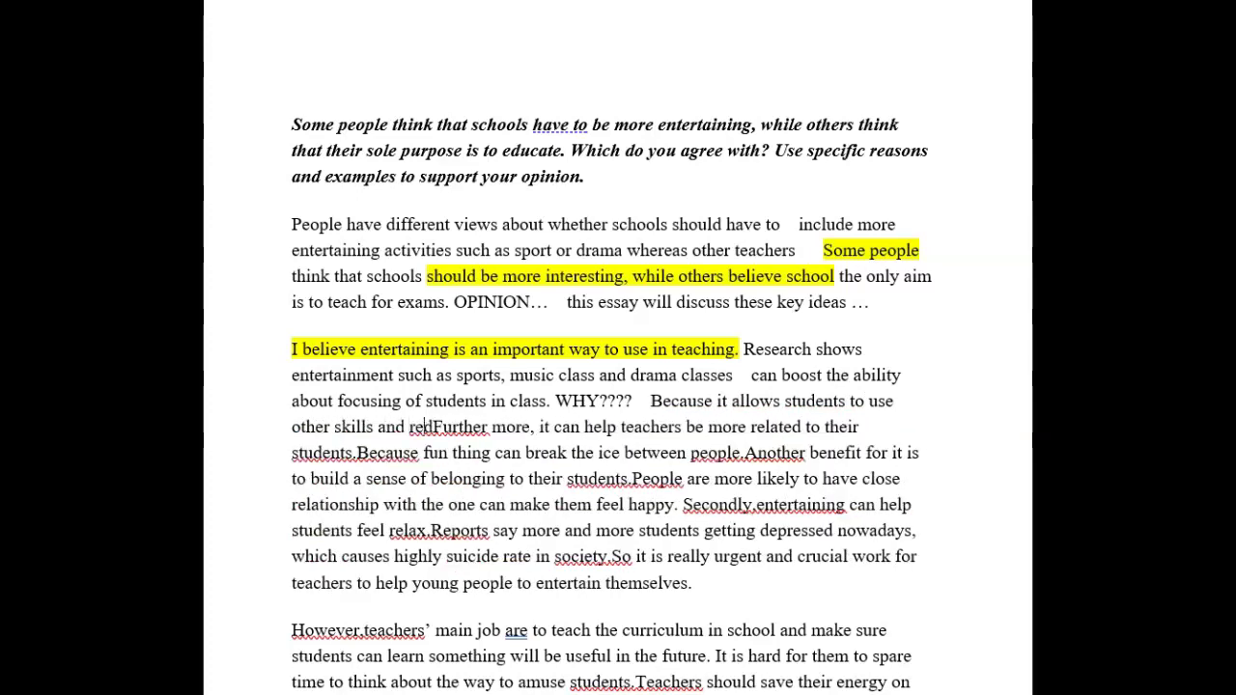
{"action": "type", "text": "ss which in turn "}
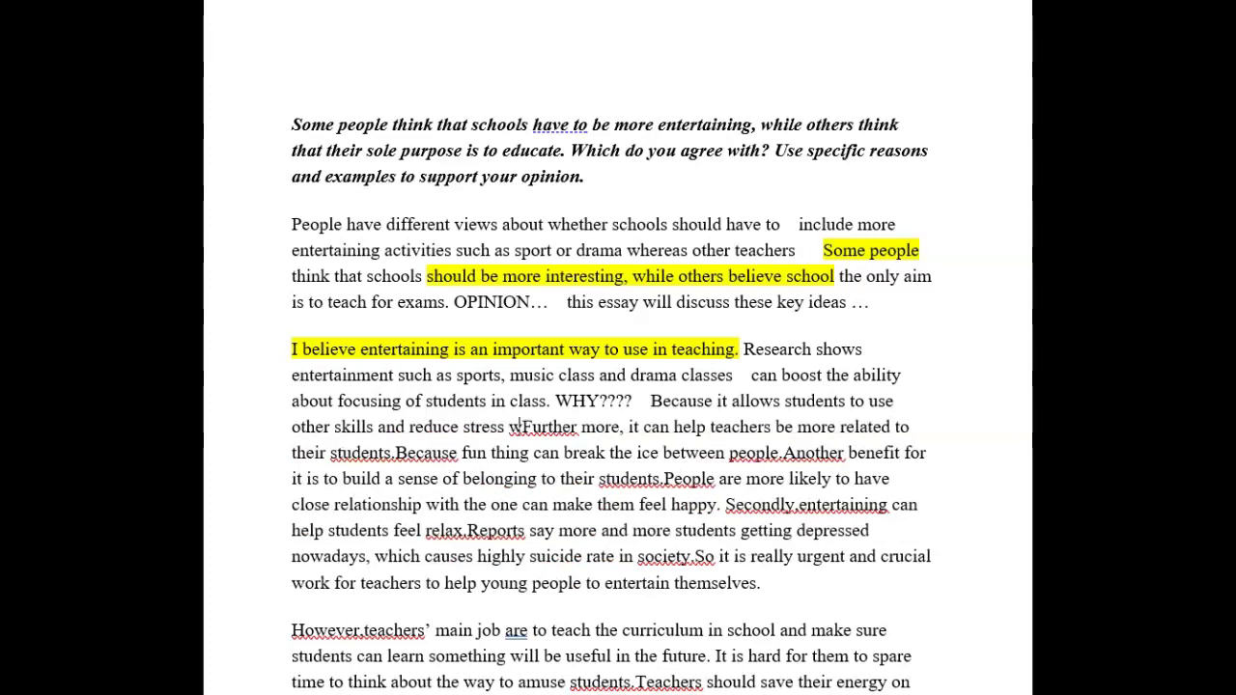
{"action": "type", "text": "could help "}
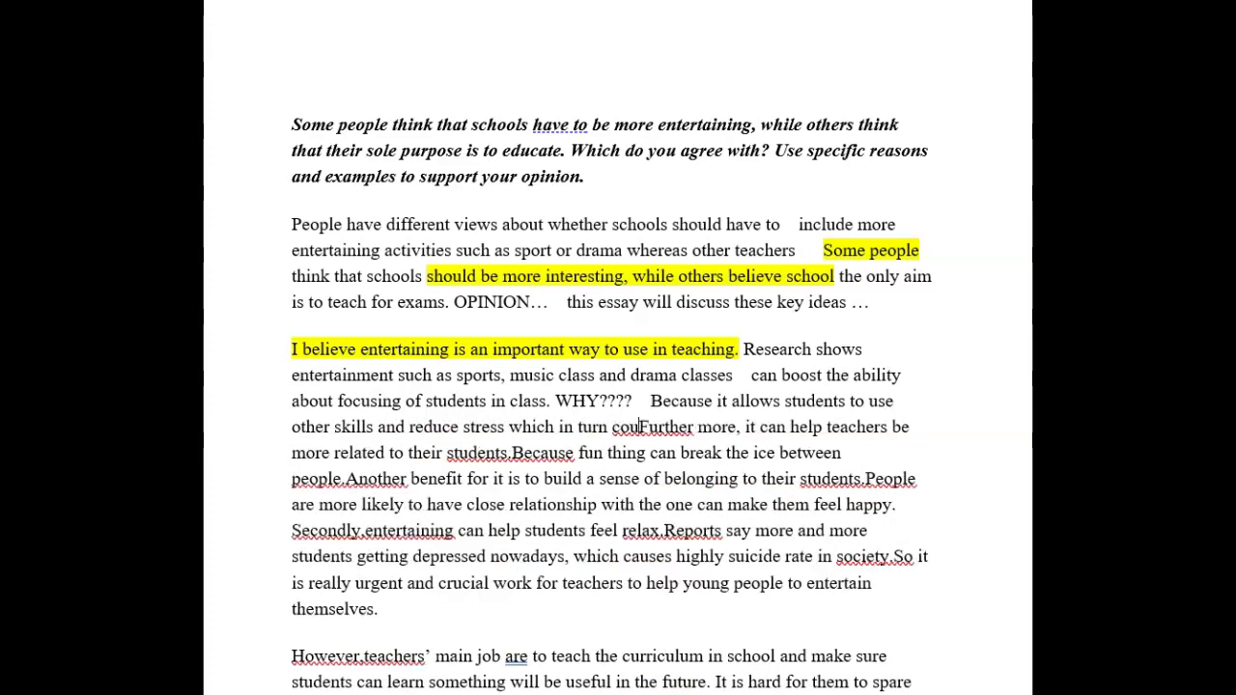
{"action": "type", "text": "their motivation"}
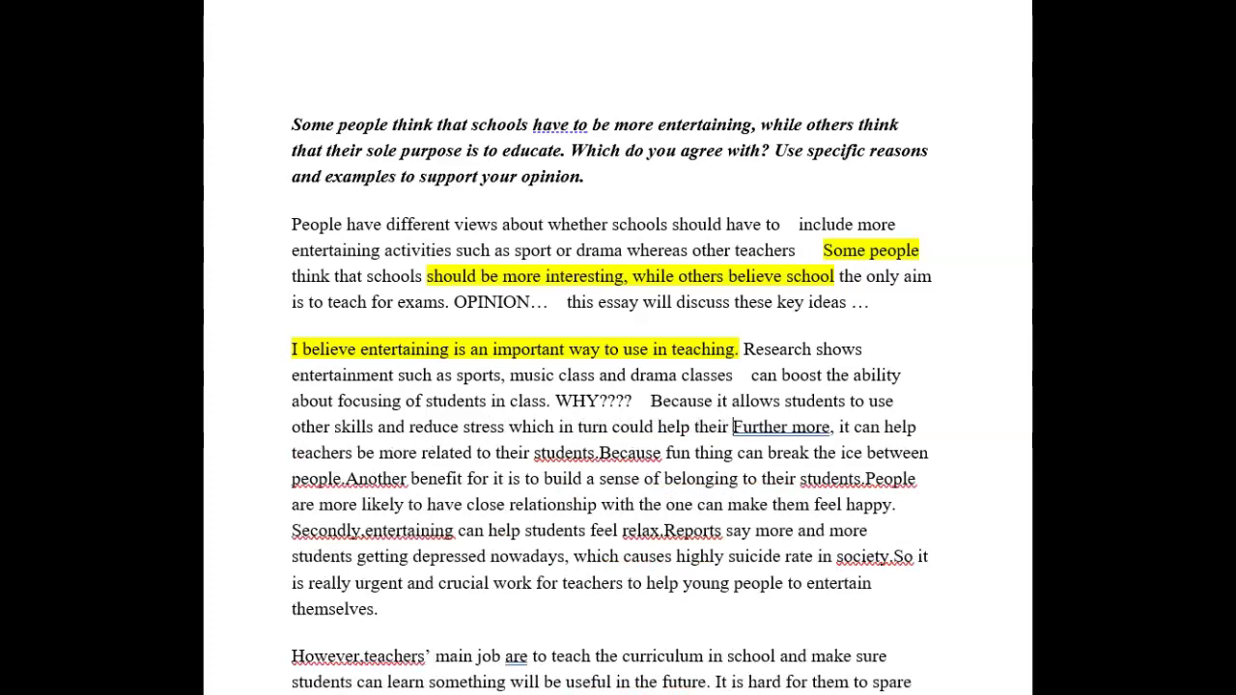
{"action": "type", "text": "."}
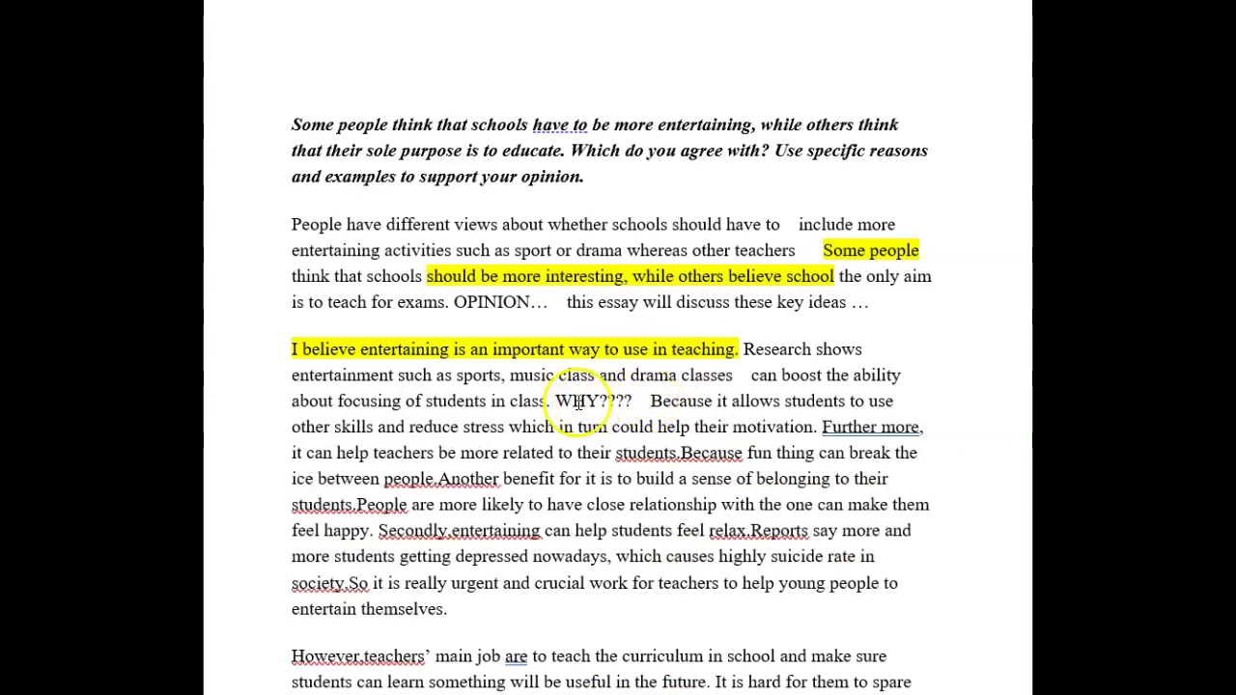
Step: Italicize the WHY???? note, join 'Further more' into 'Furthermore', and highlight 'it' yellow
{"action": "left_click_drag", "start_coordinate": [557, 400], "coordinate": [806, 426]}
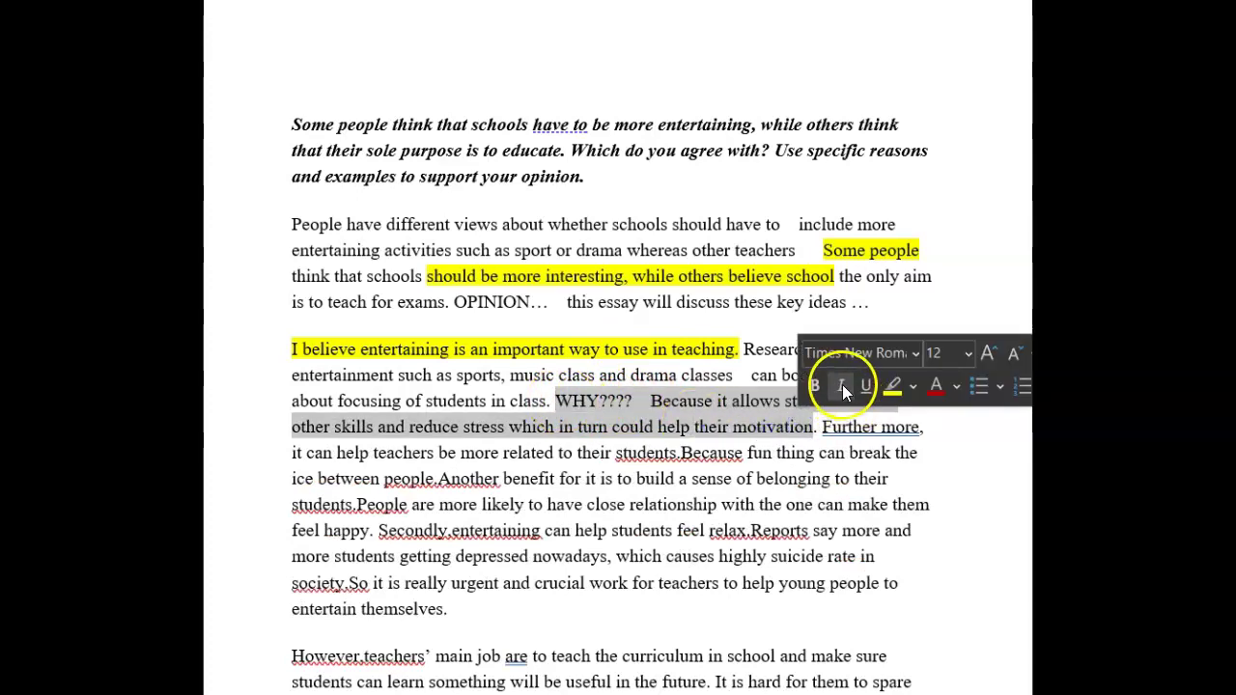
{"action": "left_click", "coordinate": [841, 385]}
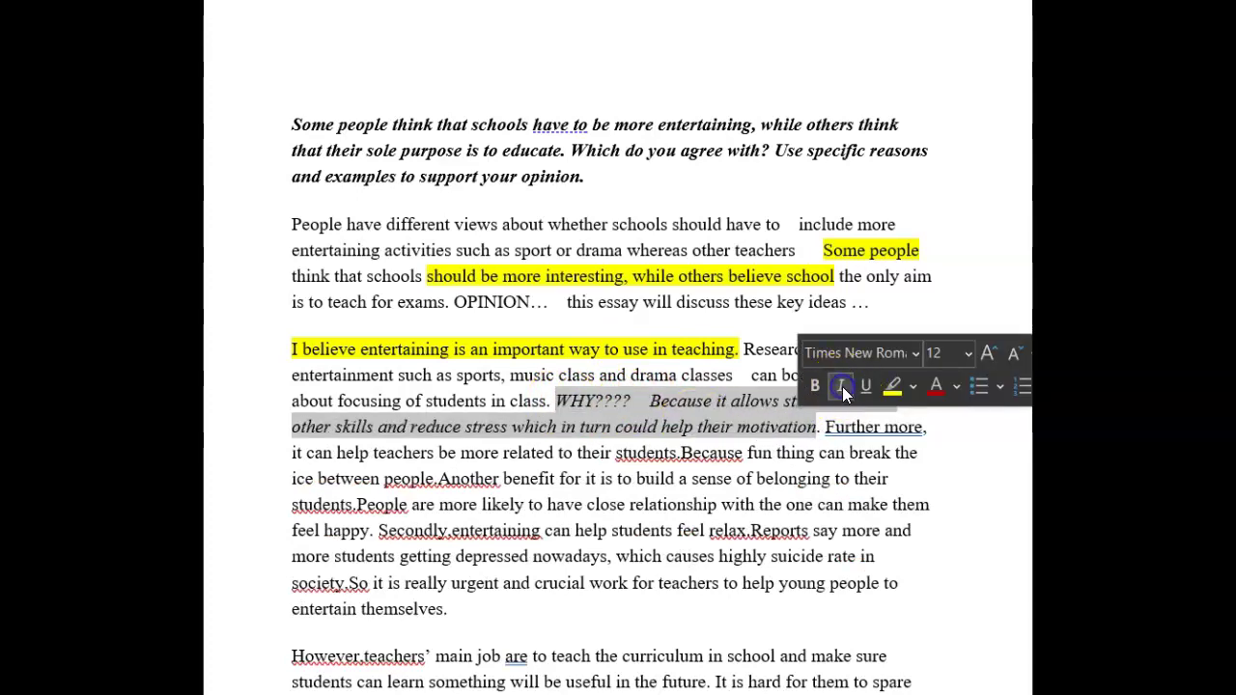
{"action": "left_click", "coordinate": [881, 426]}
{"action": "key", "text": "BackSpace"}
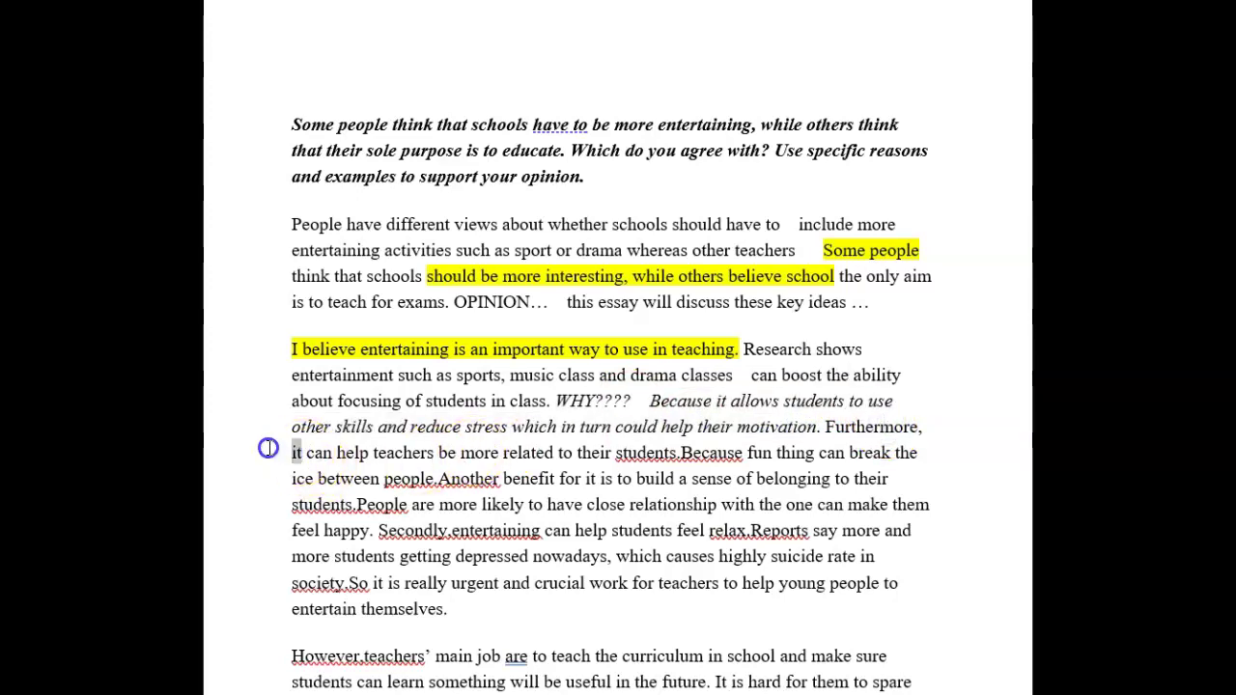
{"action": "left_click", "coordinate": [359, 411]}
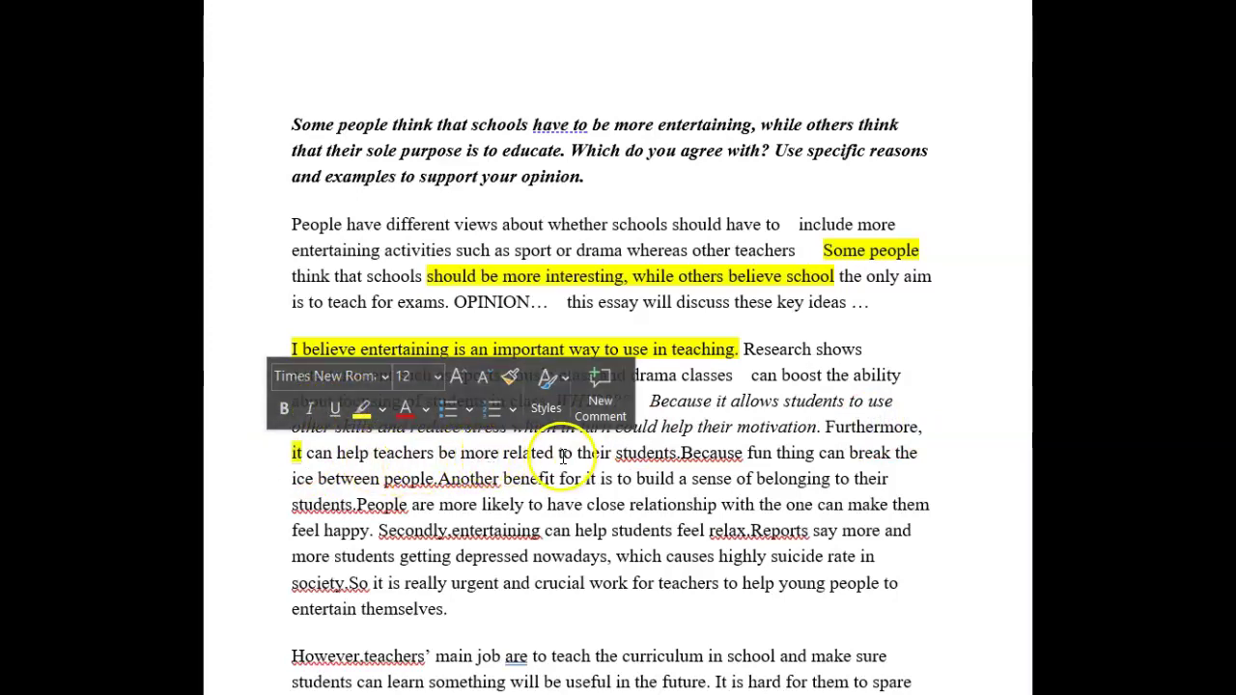
Step: Change 'students.Because' to 'students because' and extend 'fun thing' with 'including games or competitions'
{"action": "left_click", "coordinate": [691, 452]}
{"action": "key", "text": "BackSpace"}
{"action": "key", "text": "BackSpace"}
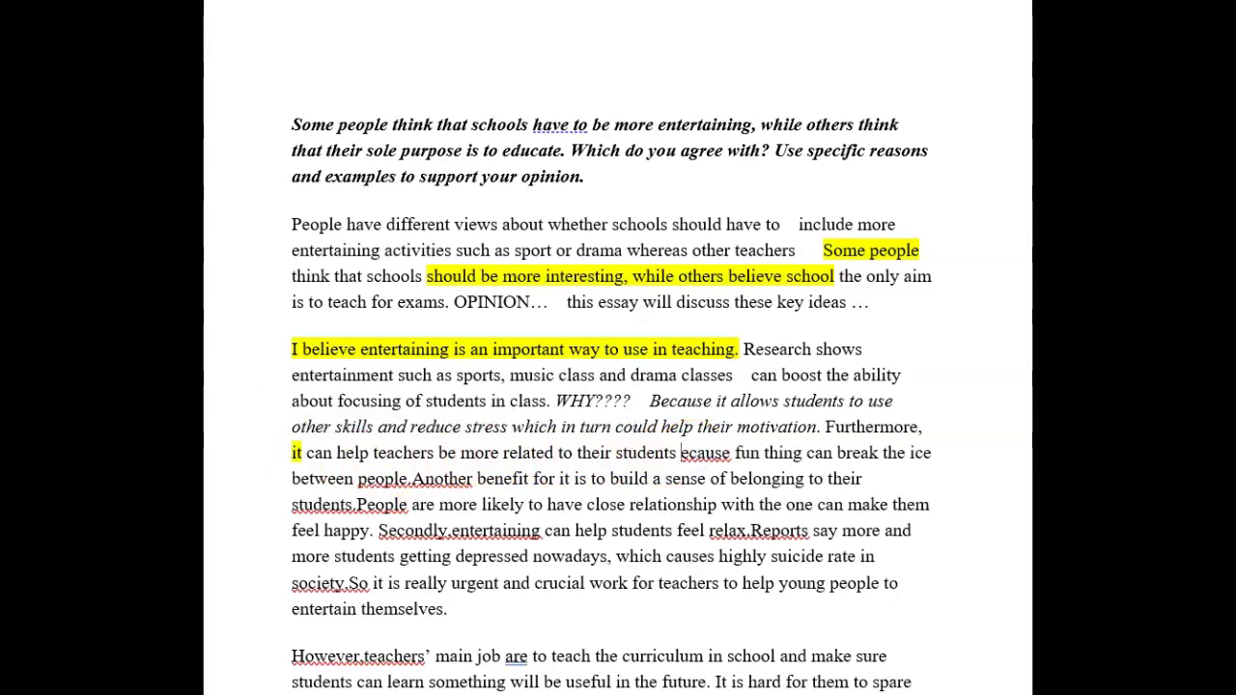
{"action": "type", "text": "b"}
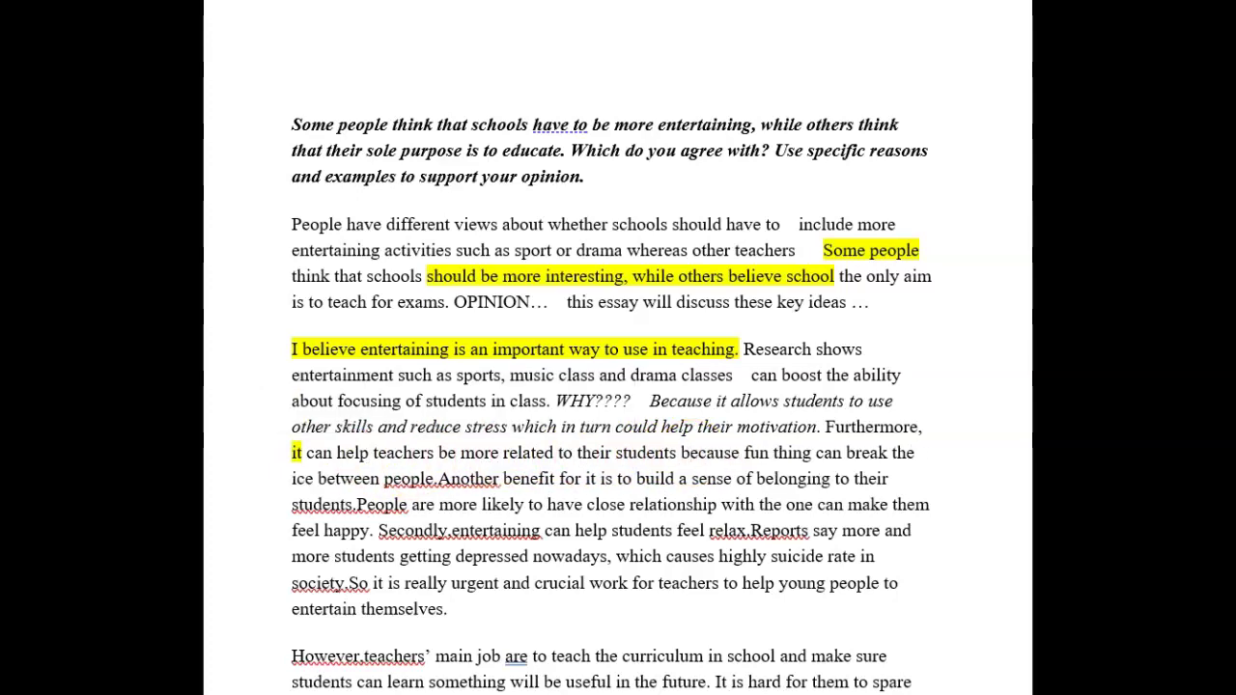
{"action": "left_click", "coordinate": [814, 453]}
{"action": "type", "text": "s"}
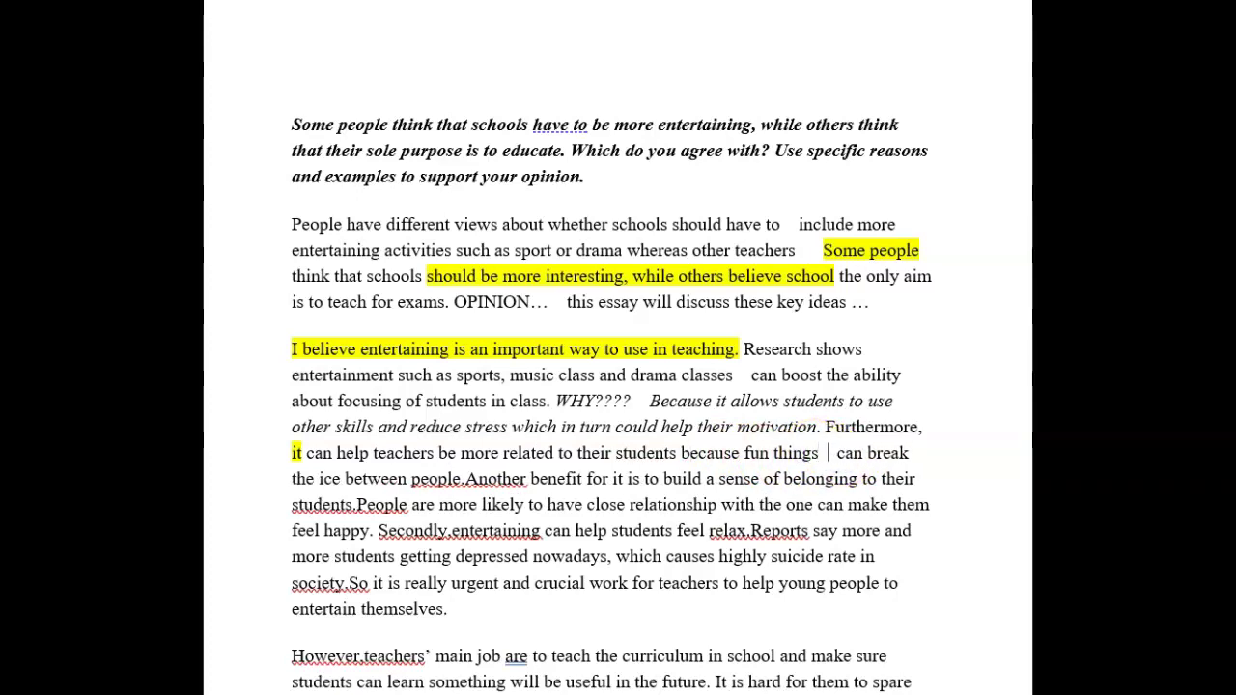
{"action": "left_click", "coordinate": [809, 452]}
{"action": "type", "text": "ncluding"}
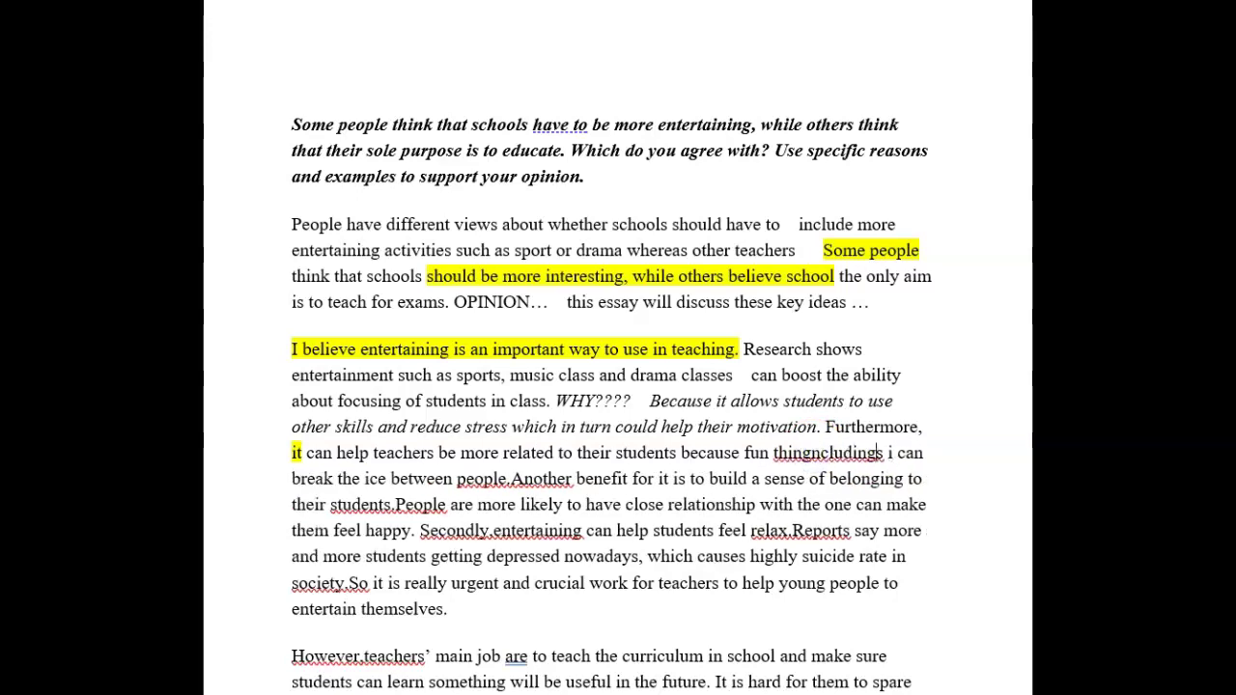
{"action": "key", "text": "BackSpace"}
{"action": "key", "text": "BackSpace"}
{"action": "key", "text": "BackSpace"}
{"action": "key", "text": "BackSpace"}
{"action": "key", "text": "BackSpace"}
{"action": "type", "text": "ing"}
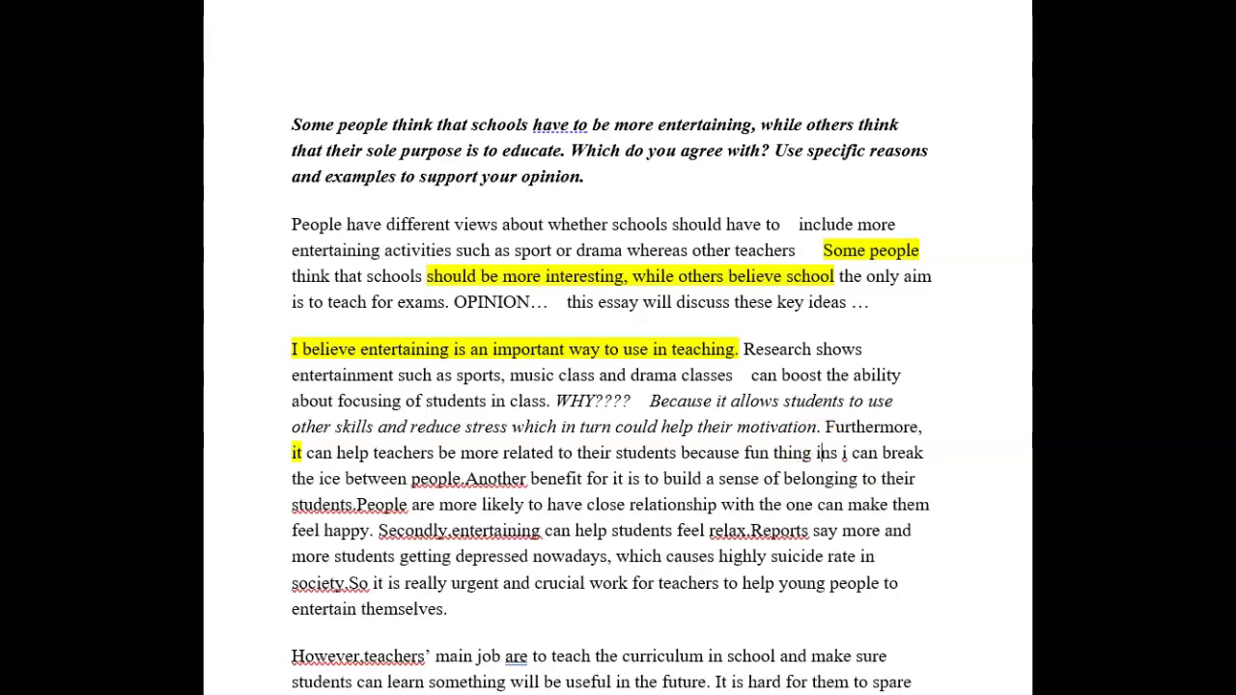
{"action": "key", "text": "BackSpace"}
{"action": "type", "text": "cluding games or c"}
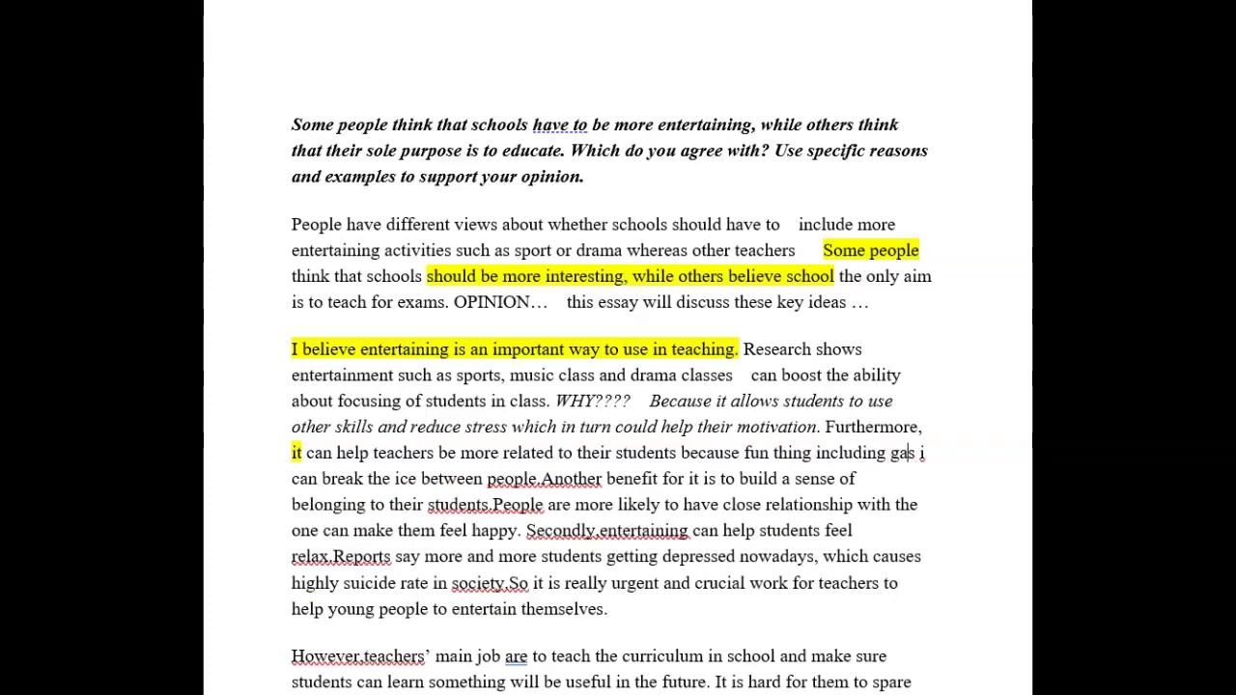
{"action": "type", "text": "ompetitions s i can break the ice between people.Another benefit for it is to"}
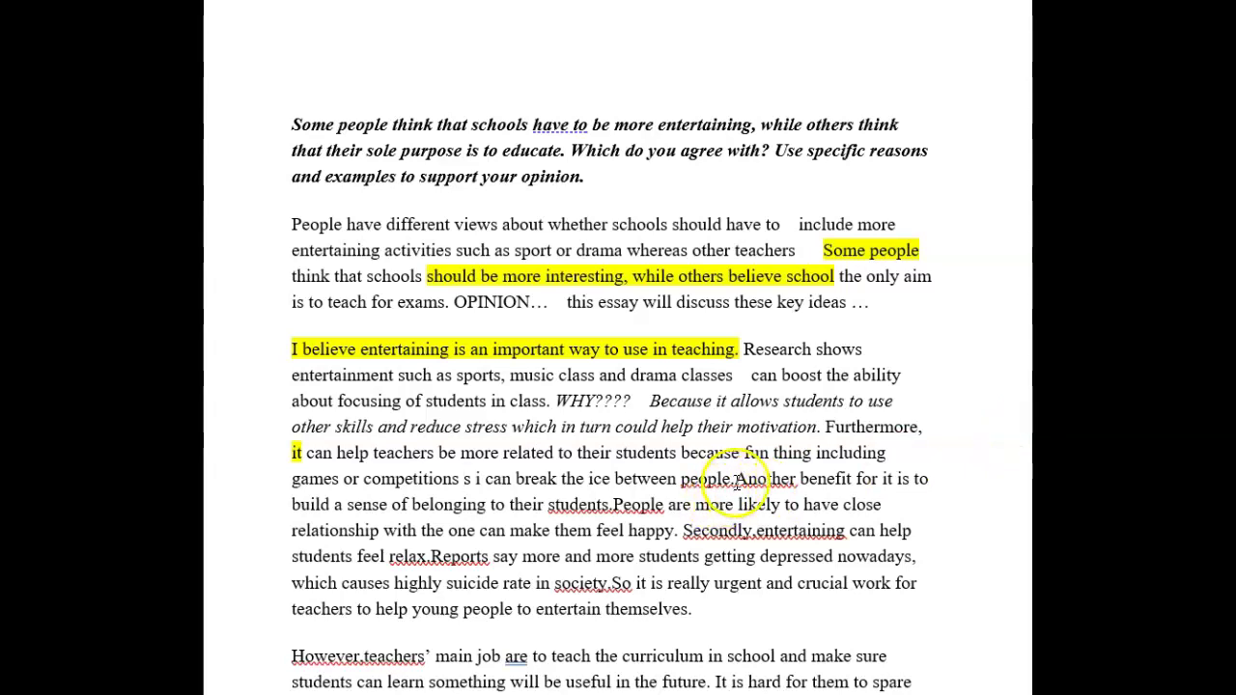
Step: Add a space after 'people.' and delete the stray letter before 'can break'
{"action": "left_click", "coordinate": [735, 479]}
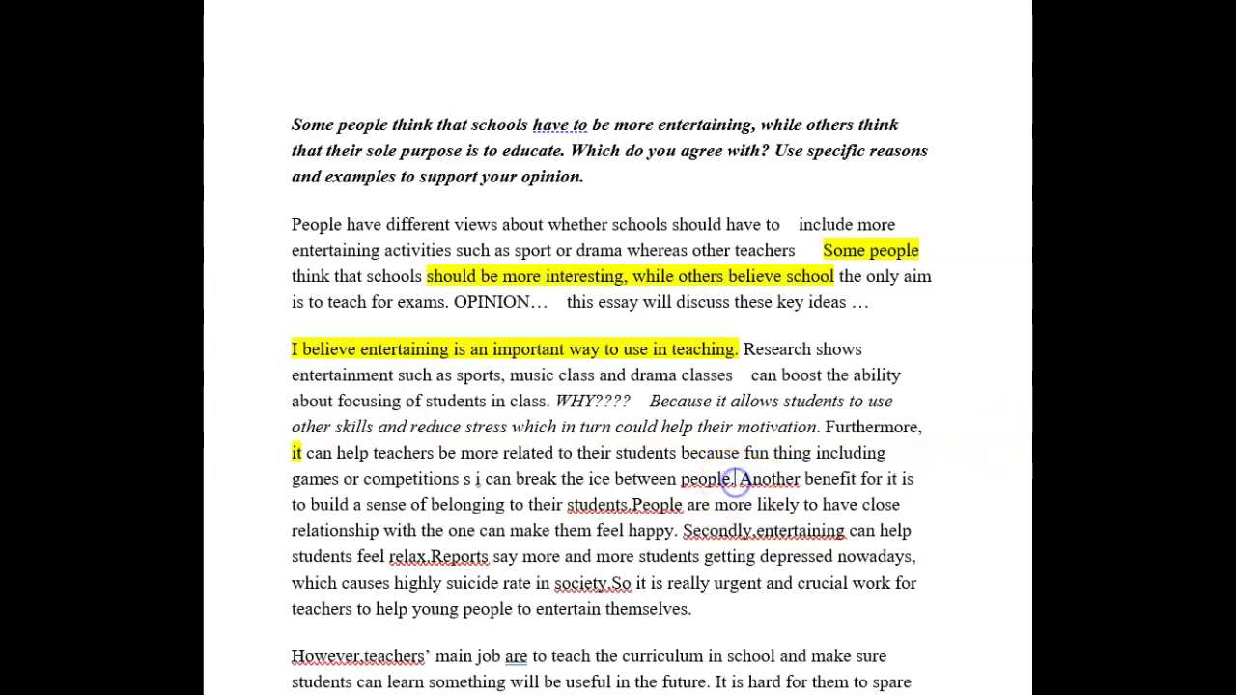
{"action": "left_click", "coordinate": [478, 478]}
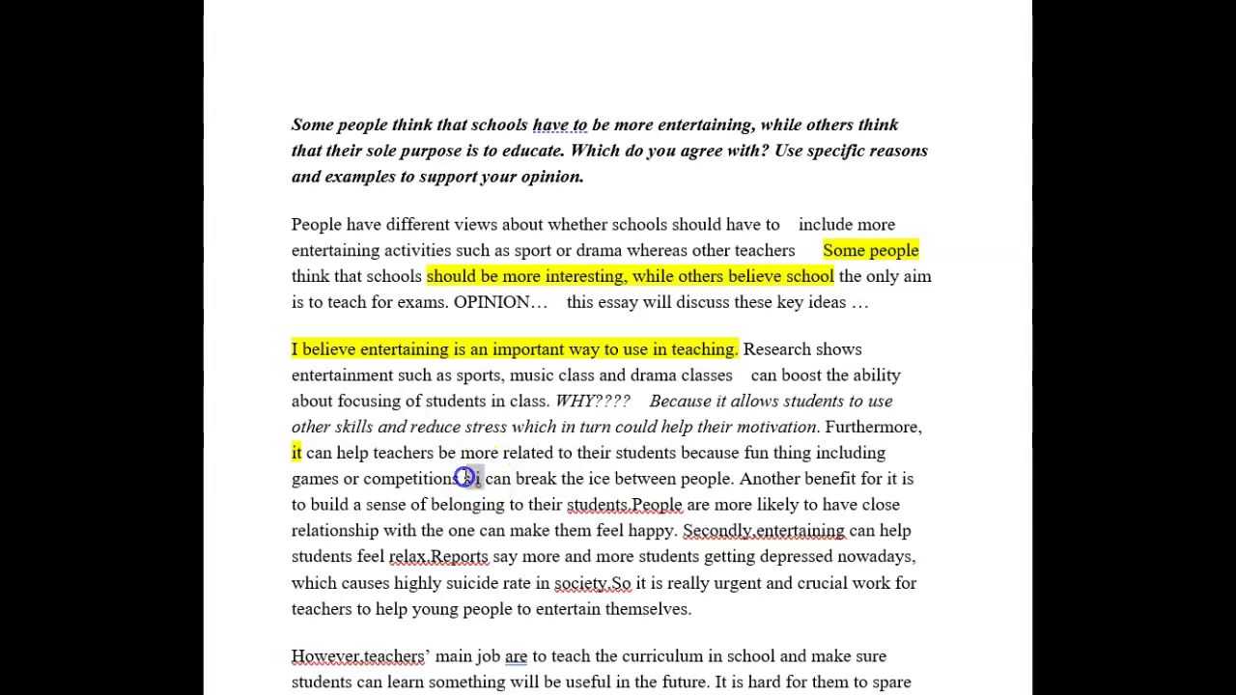
{"action": "key", "text": "BackSpace"}
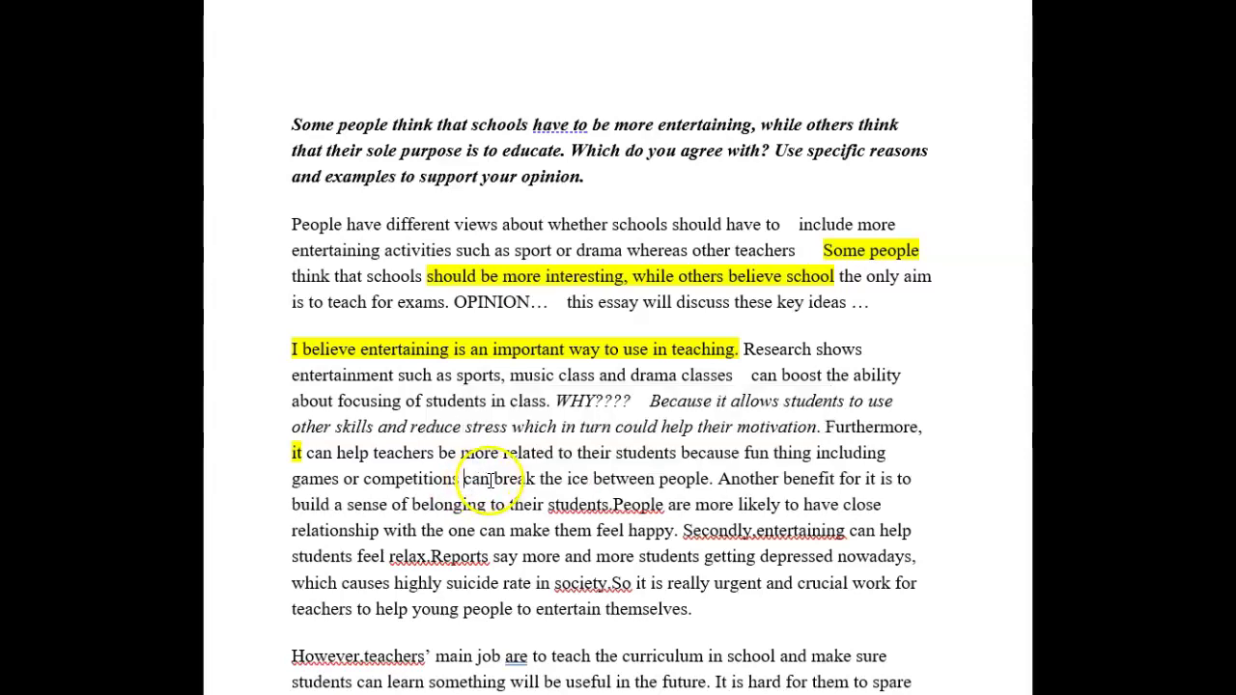
{"action": "left_click_drag", "start_coordinate": [491, 480], "coordinate": [472, 475]}
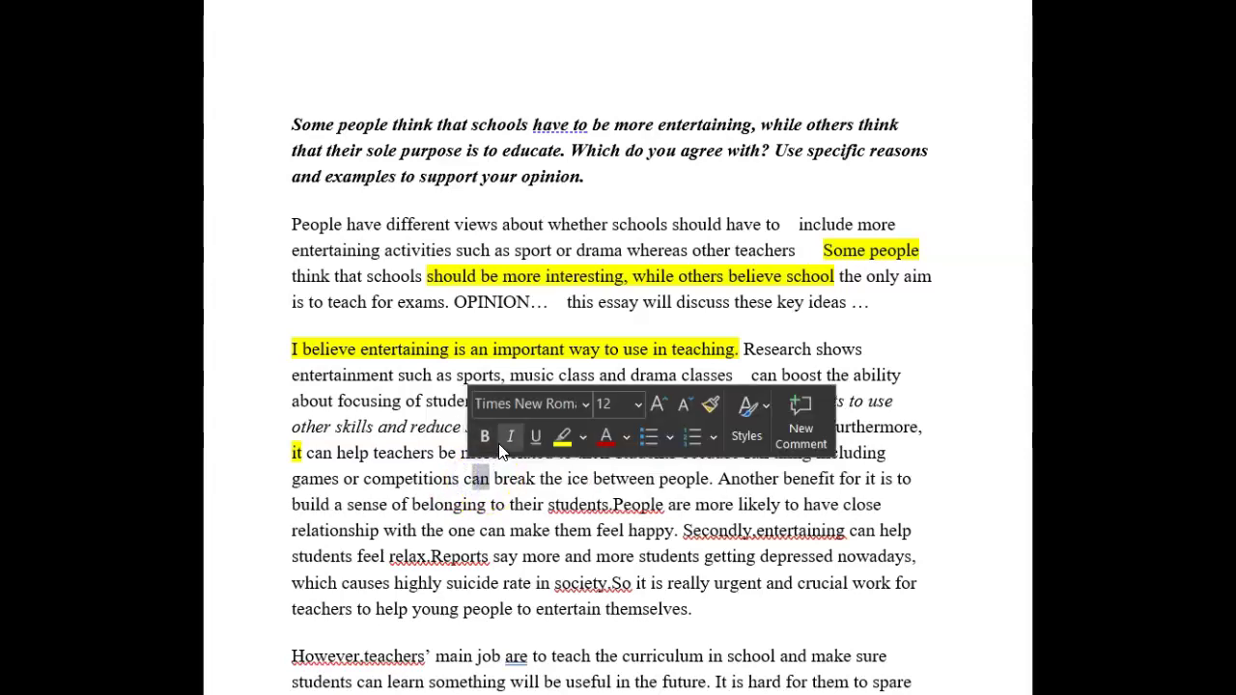
Step: Highlight 'can' yellow and replace 's.' before 'People' with 'as'
{"action": "left_click", "coordinate": [563, 435]}
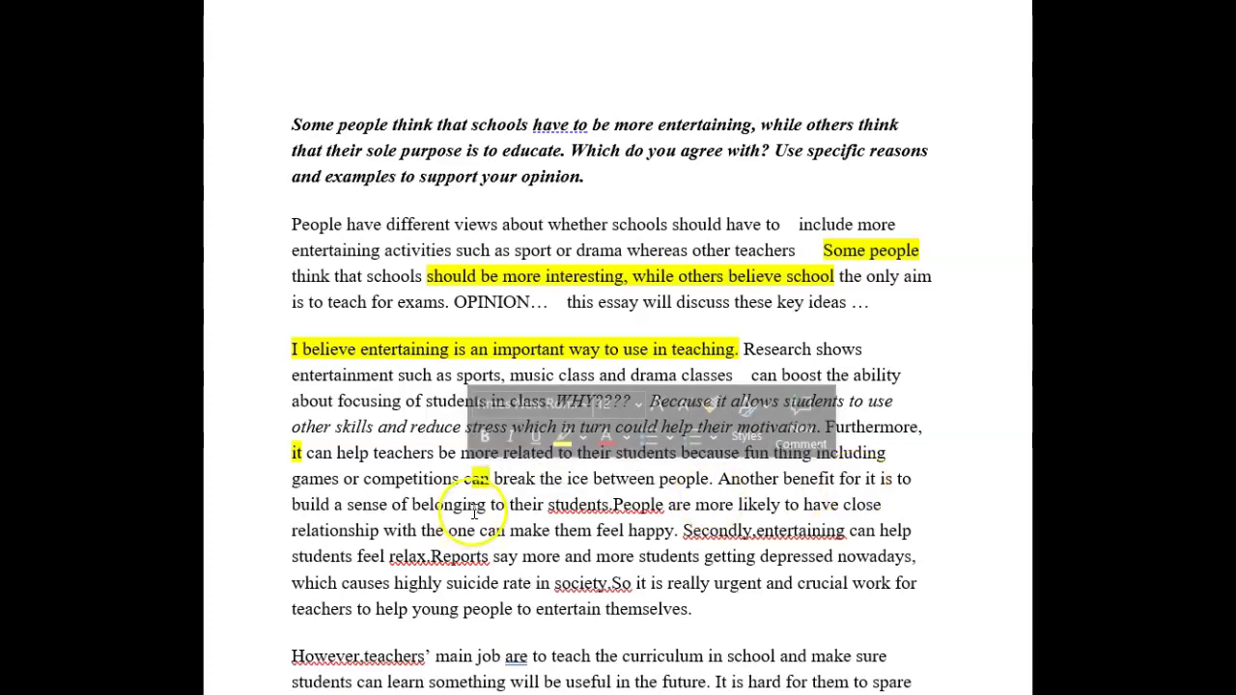
{"action": "left_click", "coordinate": [614, 504]}
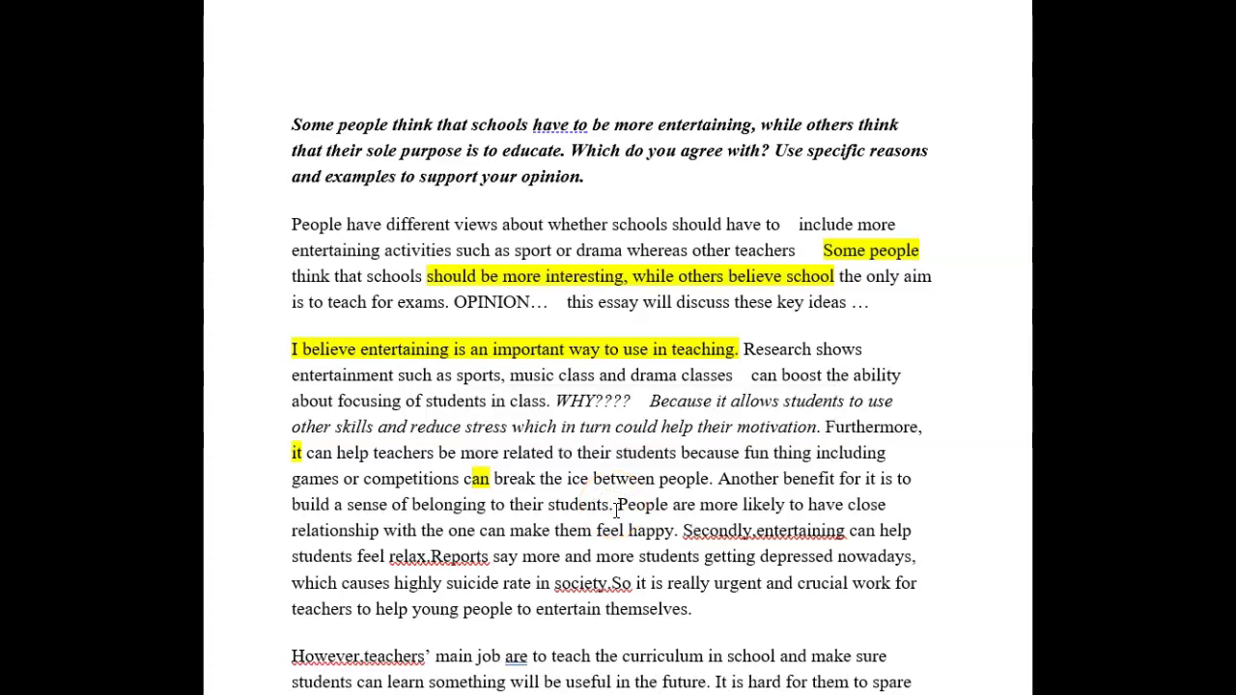
{"action": "key", "text": "BackSpace"}
{"action": "key", "text": "BackSpace"}
{"action": "type", "text": "as"}
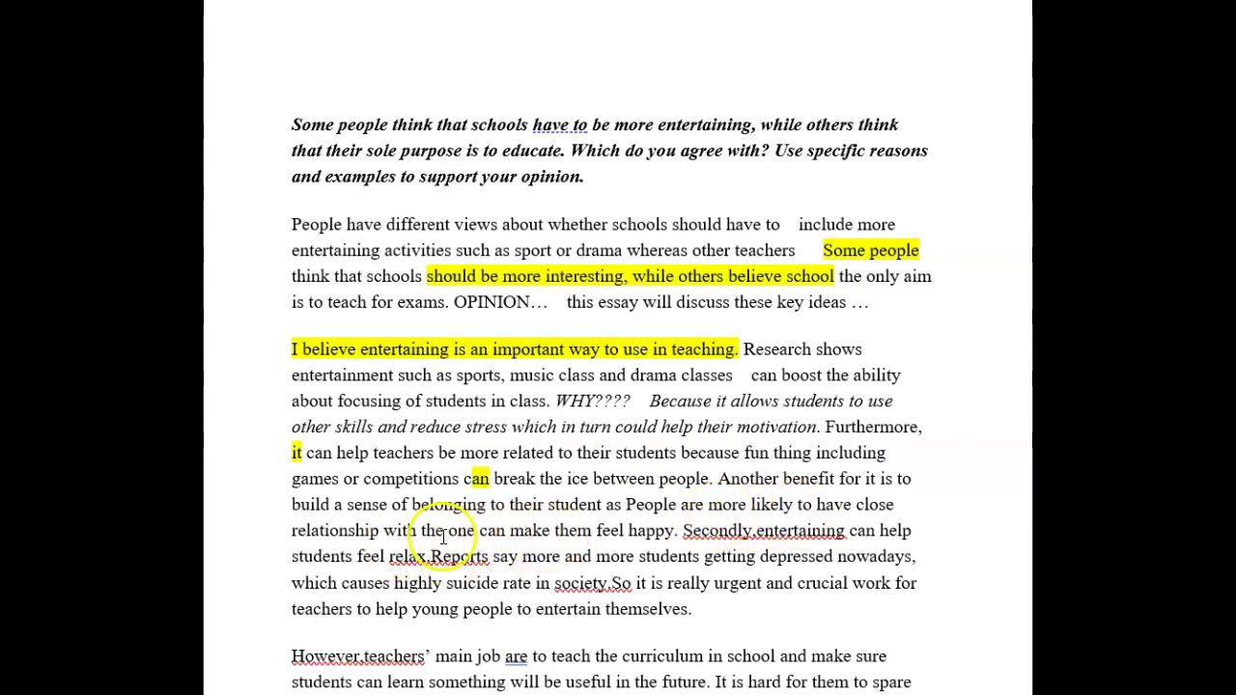
Step: Insert 'who' so the sentence reads 'the one who can make them feel happy.'
{"action": "left_click", "coordinate": [483, 533]}
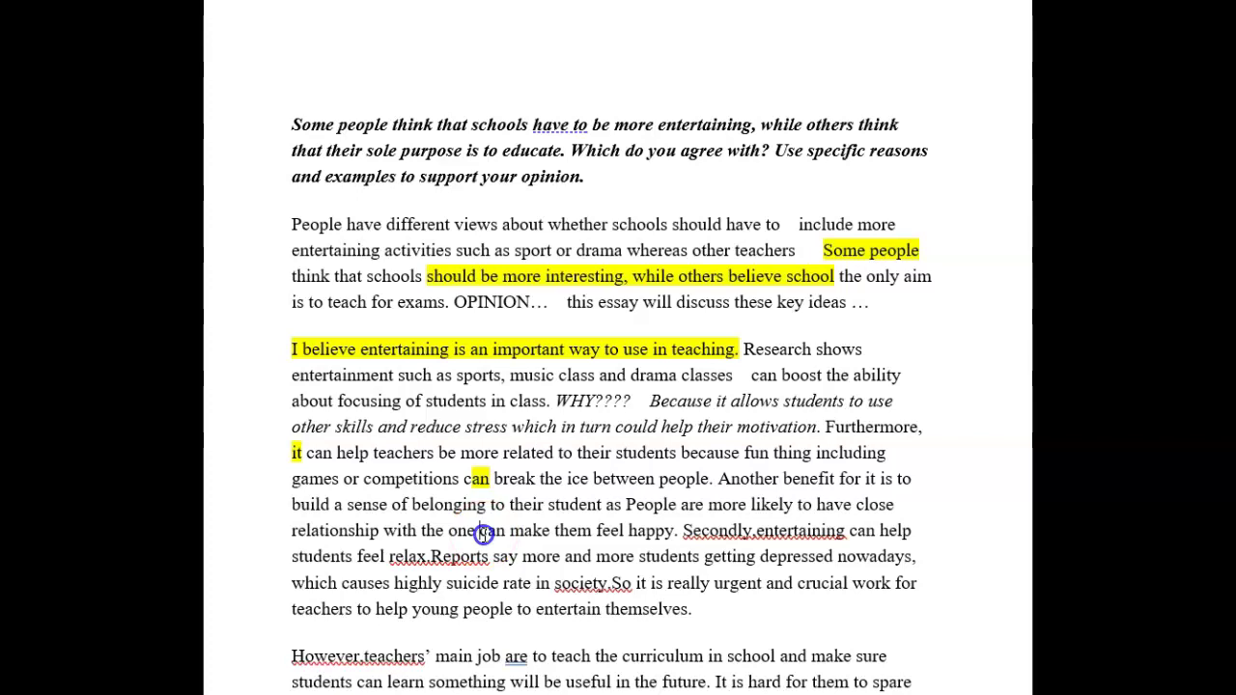
{"action": "type", "text": "swho"}
{"action": "key", "text": "BackSpace"}
{"action": "key", "text": "BackSpace"}
{"action": "key", "text": "BackSpace"}
{"action": "key", "text": "BackSpace"}
{"action": "key", "text": "BackSpace"}
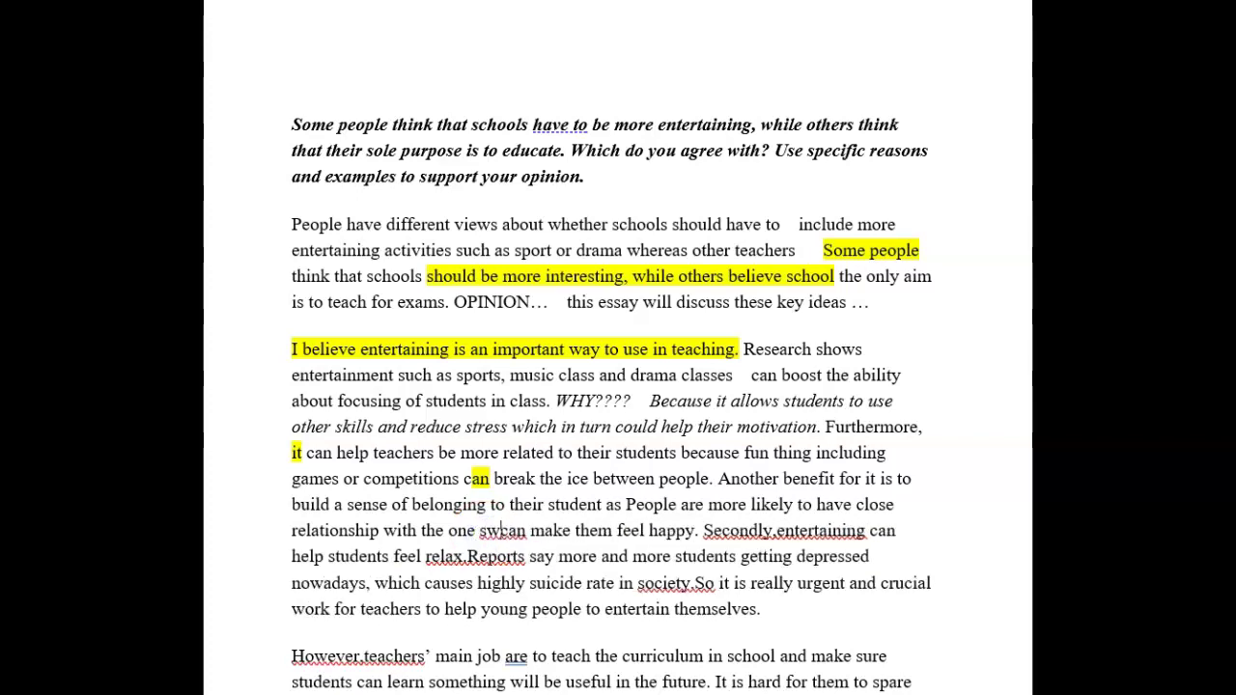
{"action": "type", "text": "who"}
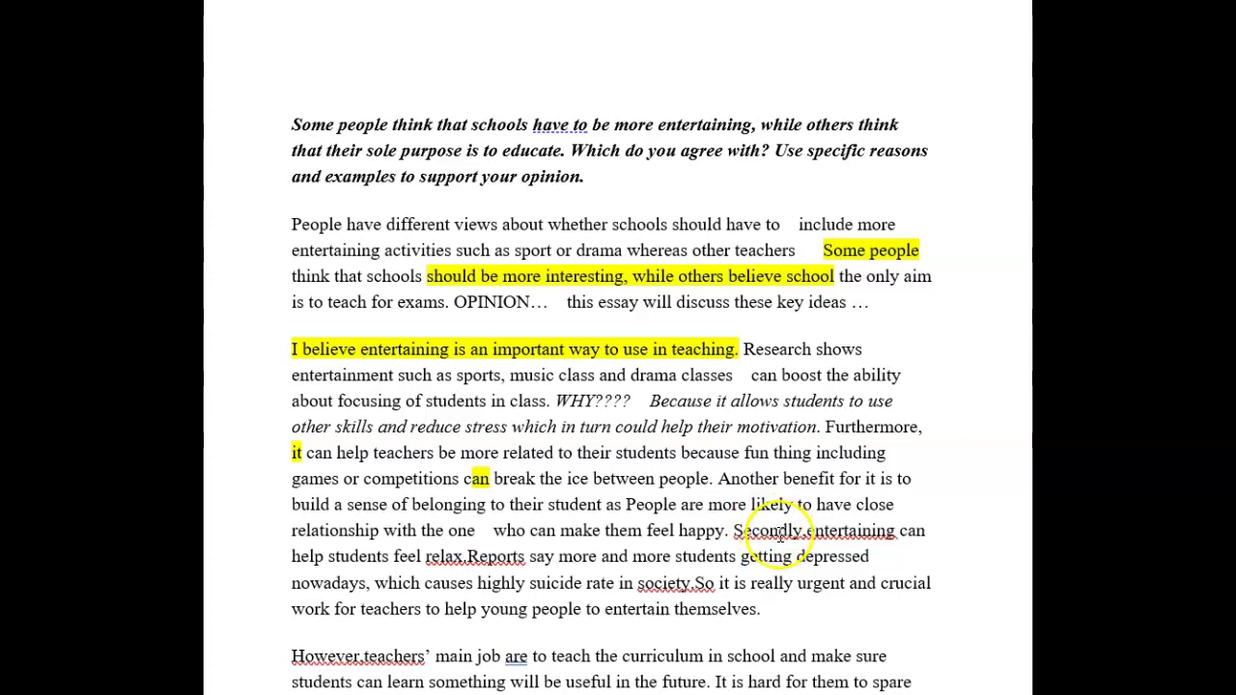
Step: Highlight the 'Secondly' sentence yellow and insert 'are' before 'getting'
{"action": "left_click_drag", "start_coordinate": [733, 531], "coordinate": [467, 556]}
{"action": "left_click", "coordinate": [562, 515]}
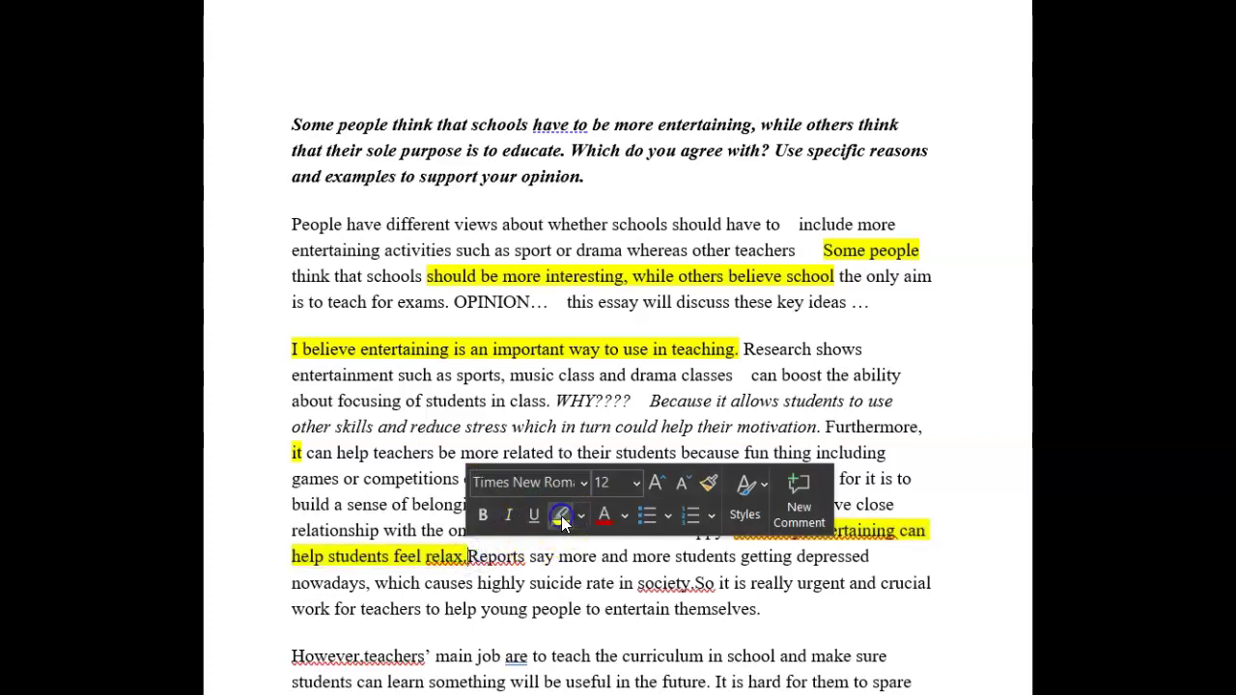
{"action": "left_click", "coordinate": [740, 558]}
{"action": "type", "text": "are"}
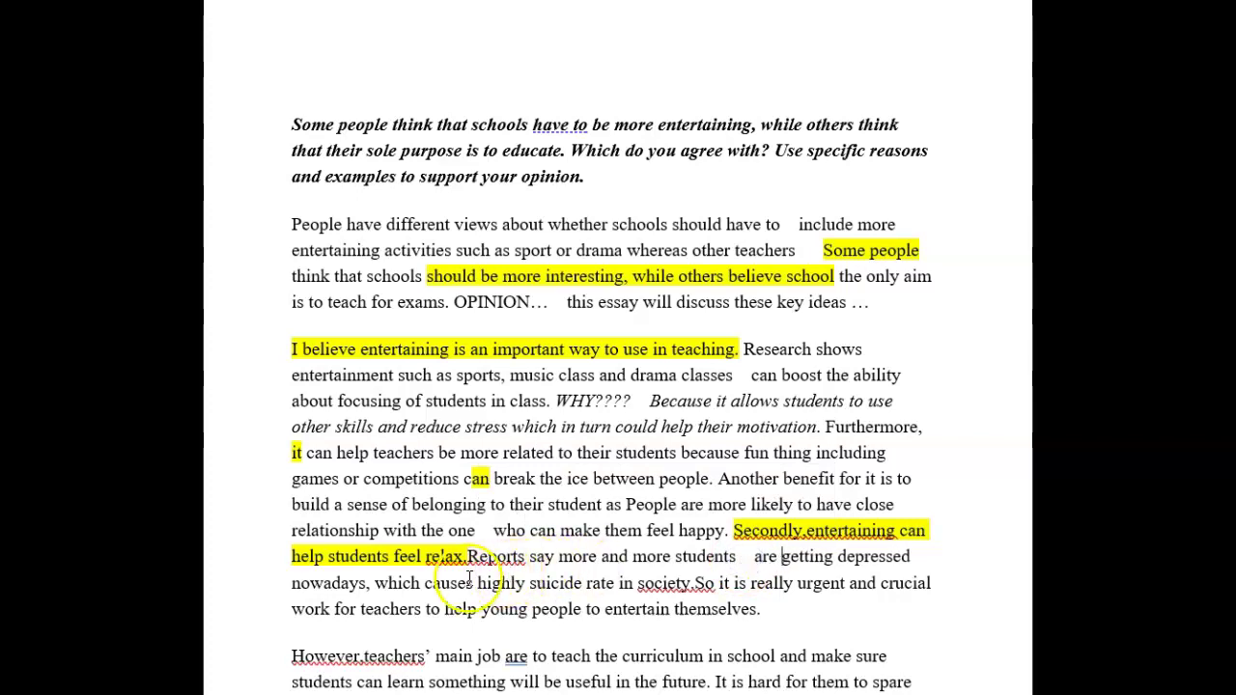
Step: Change 'highly' to 'high' and add a space after 'society.'
{"action": "left_click", "coordinate": [524, 583]}
{"action": "key", "text": "BackSpace"}
{"action": "key", "text": "BackSpace"}
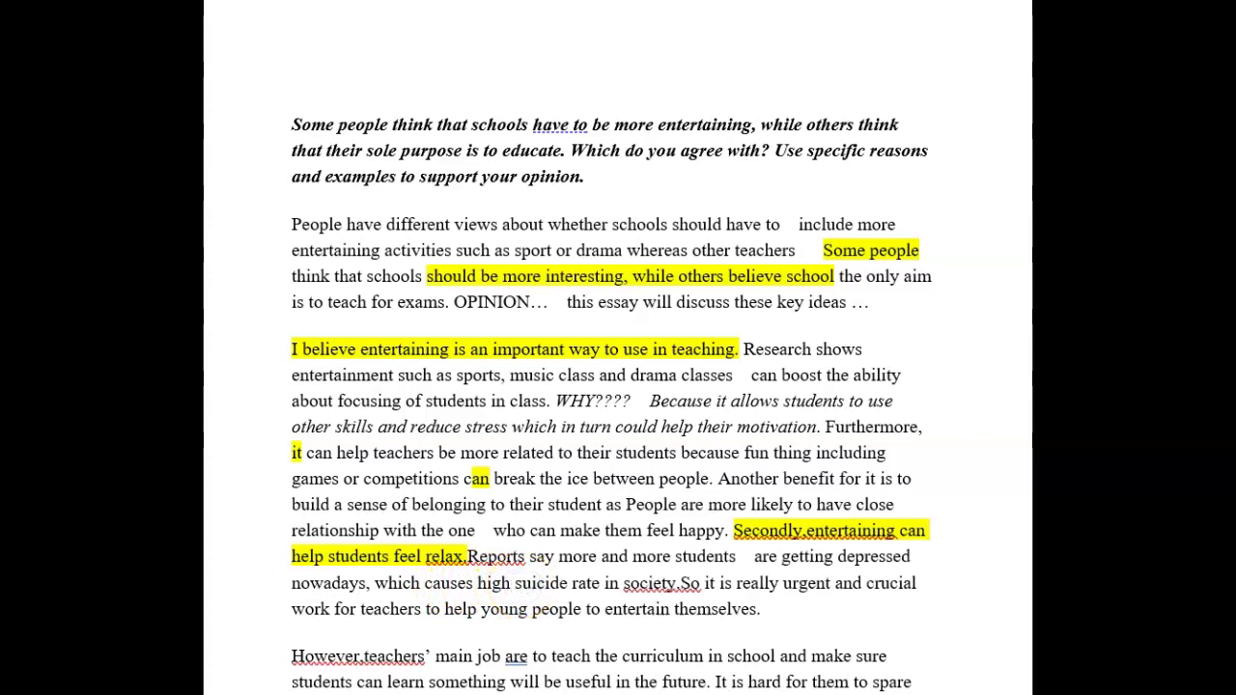
{"action": "left_click", "coordinate": [679, 583]}
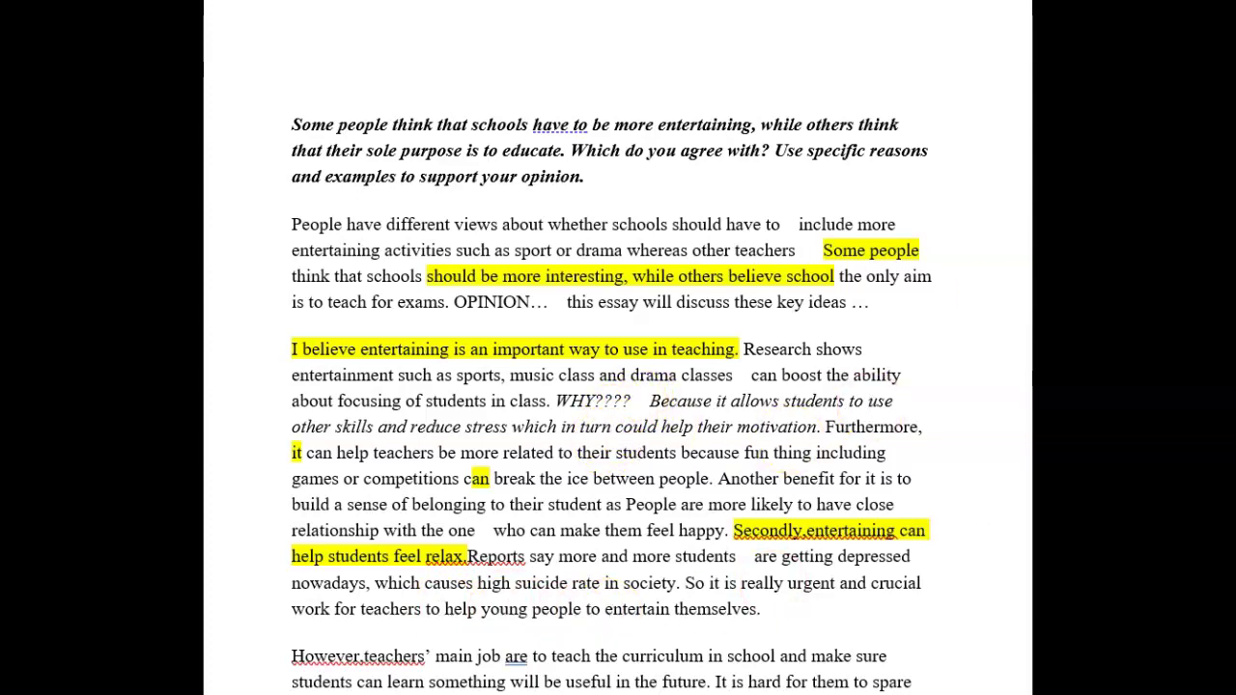
{"action": "scroll", "coordinate": [612, 386], "scroll_direction": "down", "scroll_amount": 5}
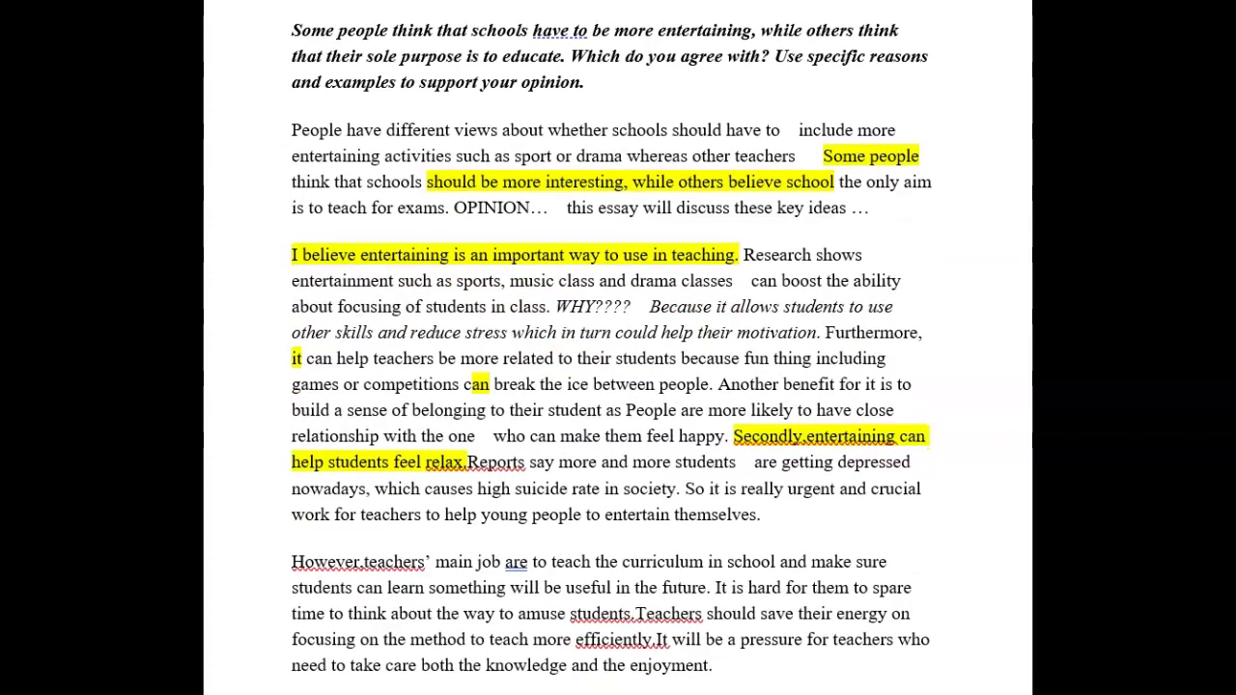